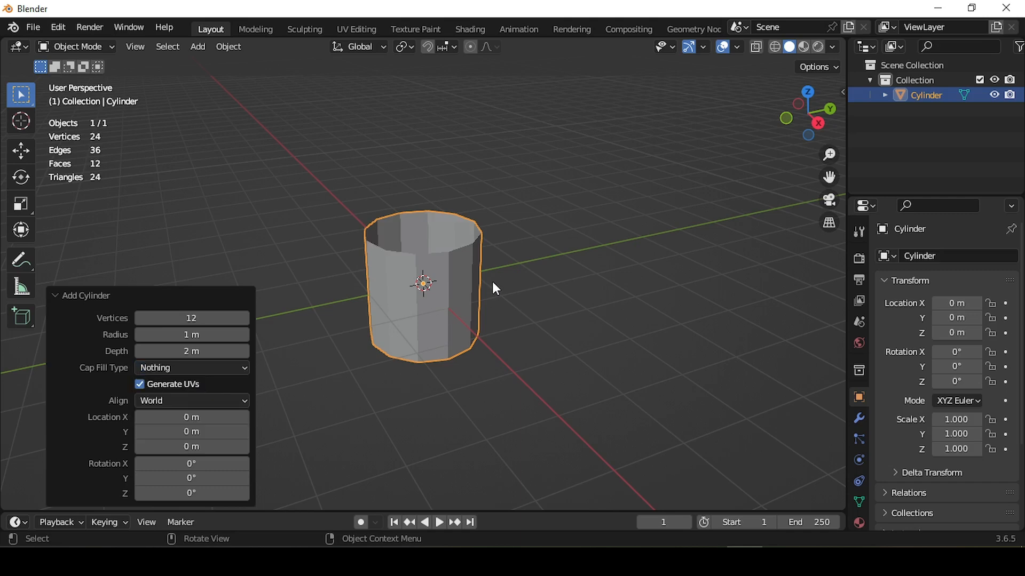
Add a second cylinder with 8 vertices, 1 m radius, 2 m depth and no cap fill at the origin
key("KP_3")
middle_click_drag(491, 281, 613, 246, "shift")
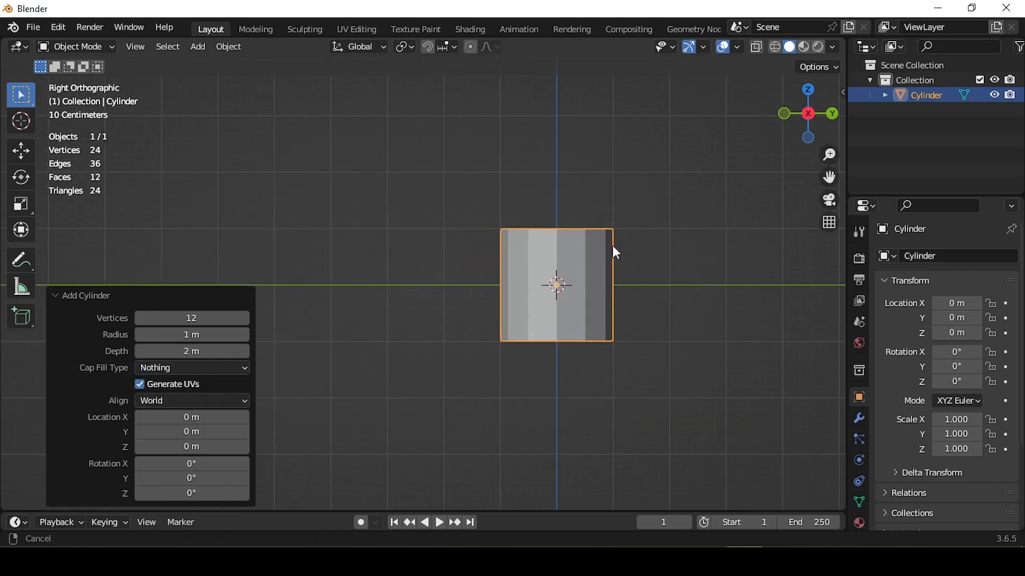
left_click(194, 52)
mouse_move(204, 62)
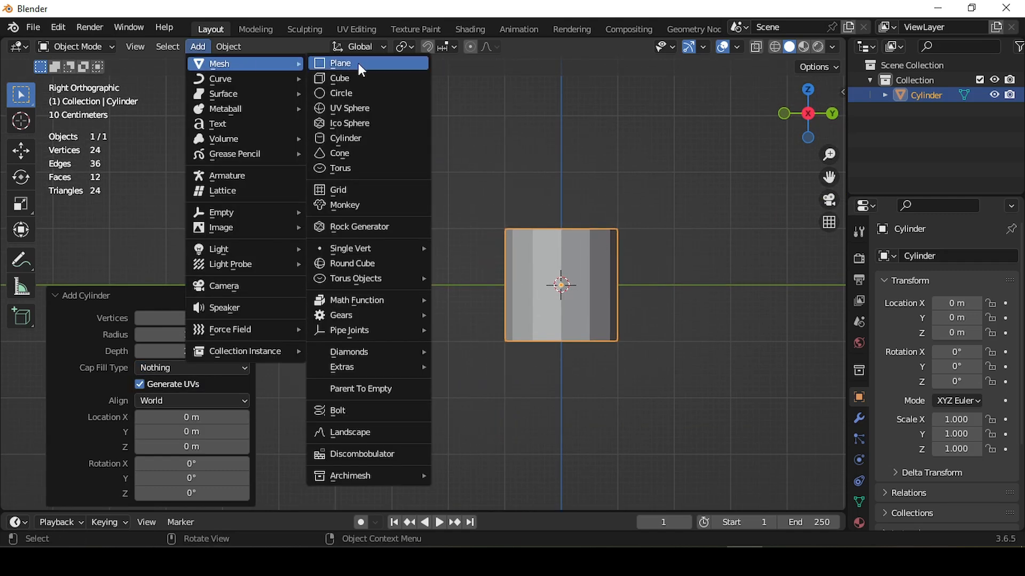
left_click(369, 136)
left_click(182, 319)
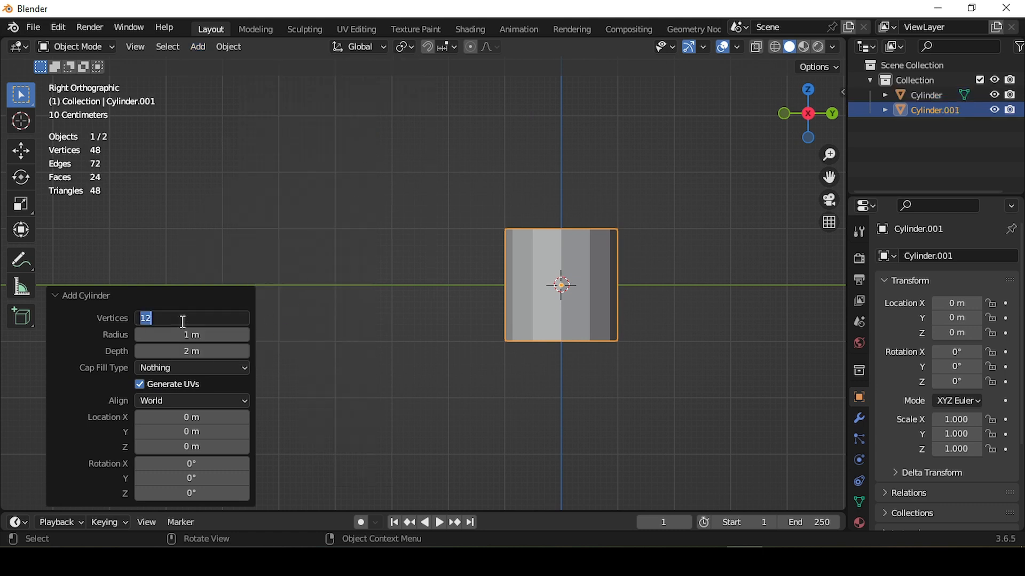
type("20")
key("Return")
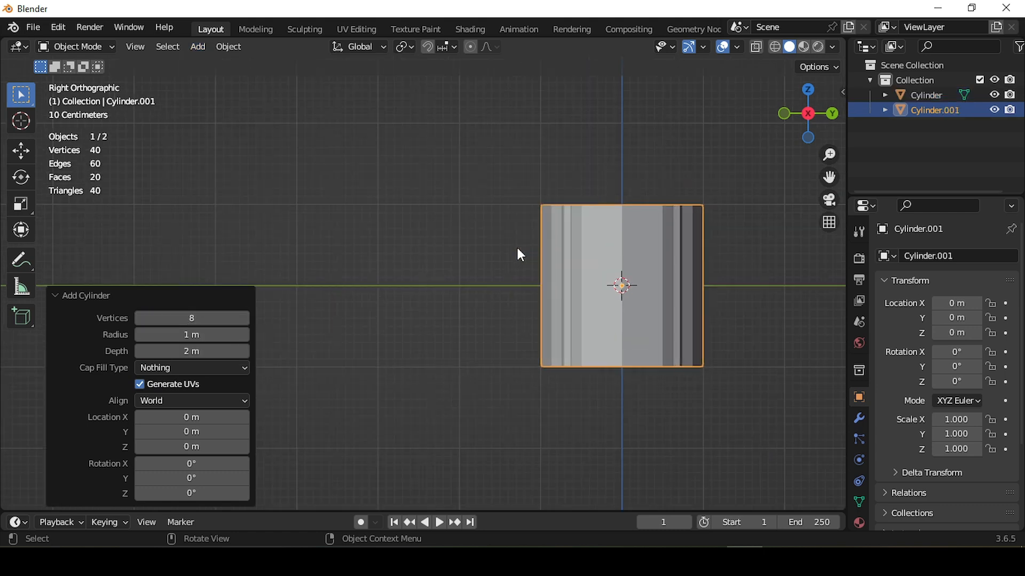
Move the new cylinder's mesh about -2.56 m along Y and scale it uniformly to about 0.367
key("Tab")
key("g")
key("y")
left_click(368, 270)
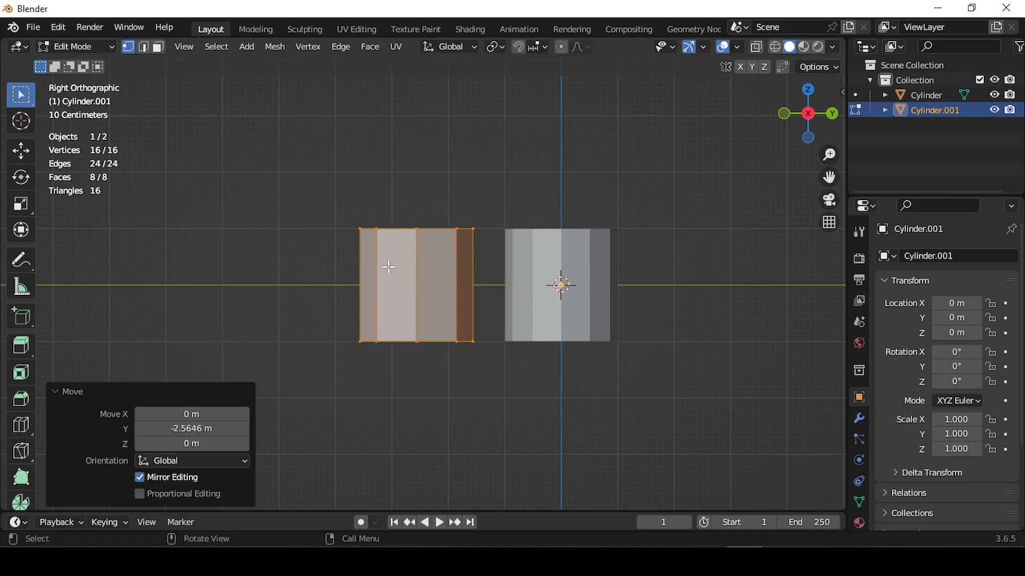
key("s")
left_click(484, 309)
scroll(485, 308, "up", 2)
Rotate the small cylinder's mesh 90° about X and stretch it along Y by a factor of about 2.5
type("r")
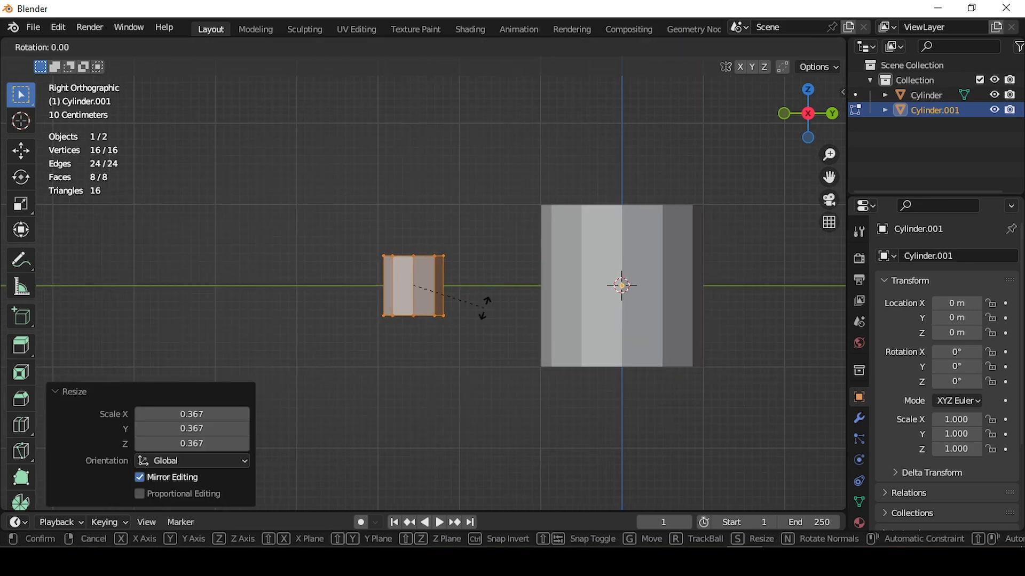
type("x90")
key("Return")
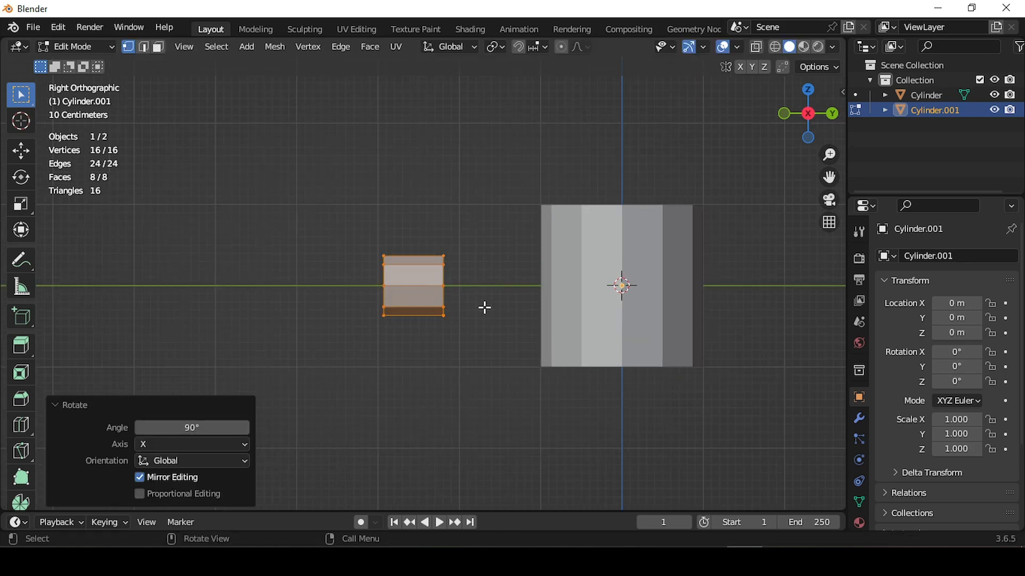
key("s")
key("y")
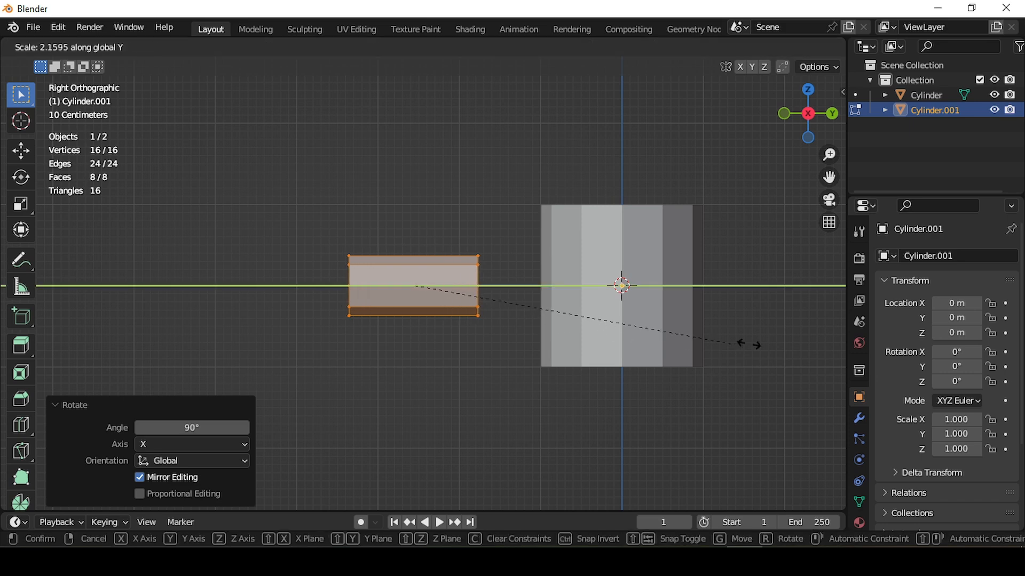
left_click(768, 344)
Move the small cylinder's mesh along Y until its end slightly enters the large cylinder's wall
scroll(725, 337, "up", 2)
key("g")
key("y")
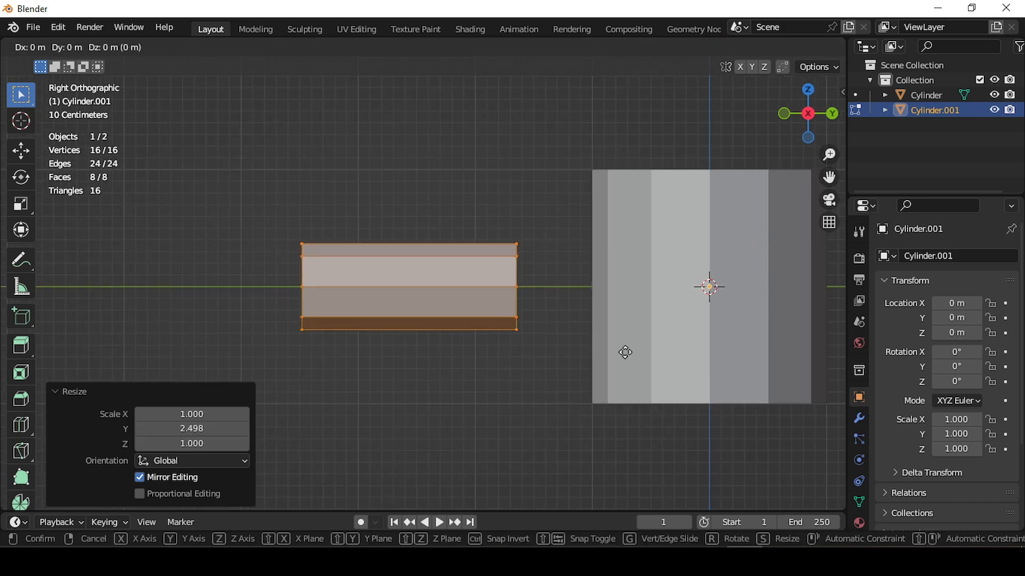
left_click(707, 354)
key("Tab")
Add three evenly spaced horizontal loop cuts around the large cylinder, without sliding them
left_click(665, 287)
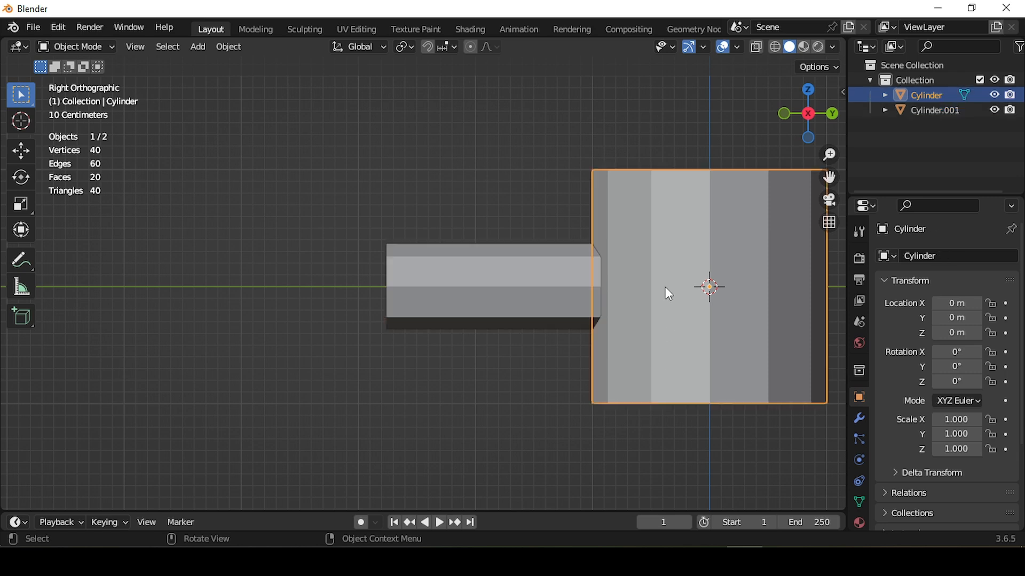
key("Tab")
right_click(665, 287)
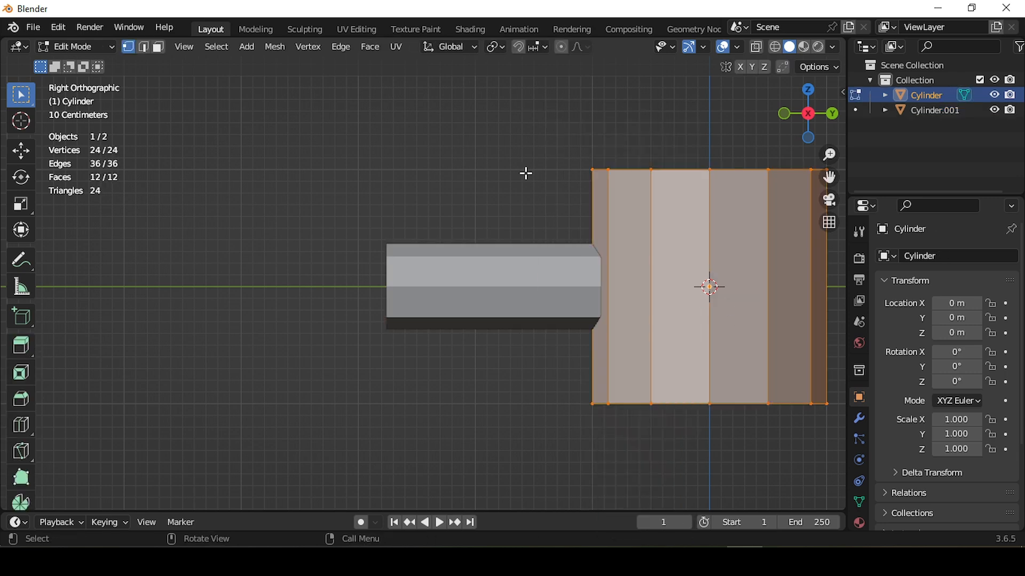
scroll(519, 247, "down", 2)
middle_click_drag(605, 250, 530, 258, "shift")
scroll(530, 258, "up", 1)
key("2")
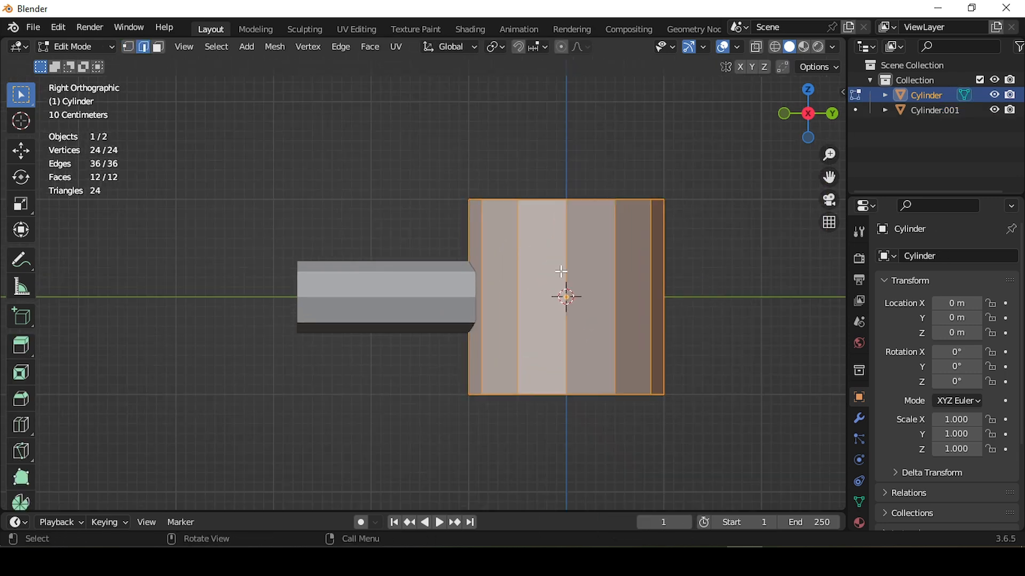
key("ctrl+r")
scroll(562, 272, "up", 2)
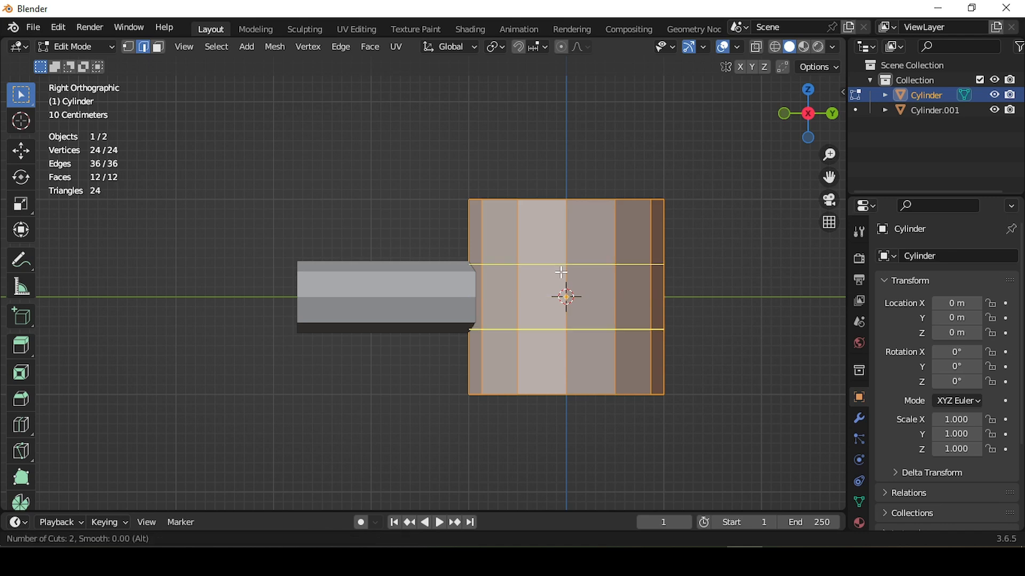
left_click(561, 278)
right_click(566, 279)
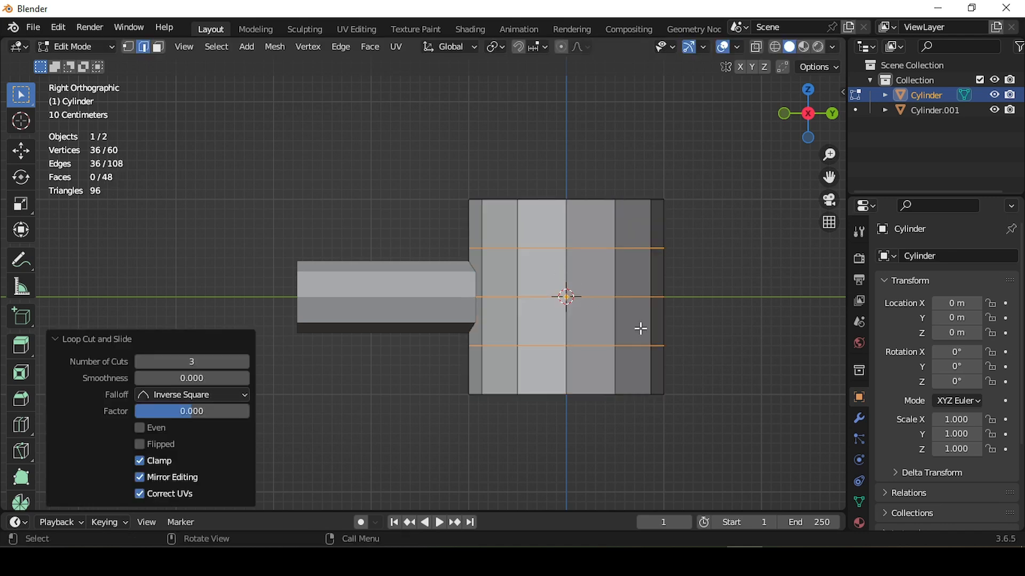
Spread the three loop cuts apart along Z by a factor of about 1.15
key("s")
key("z")
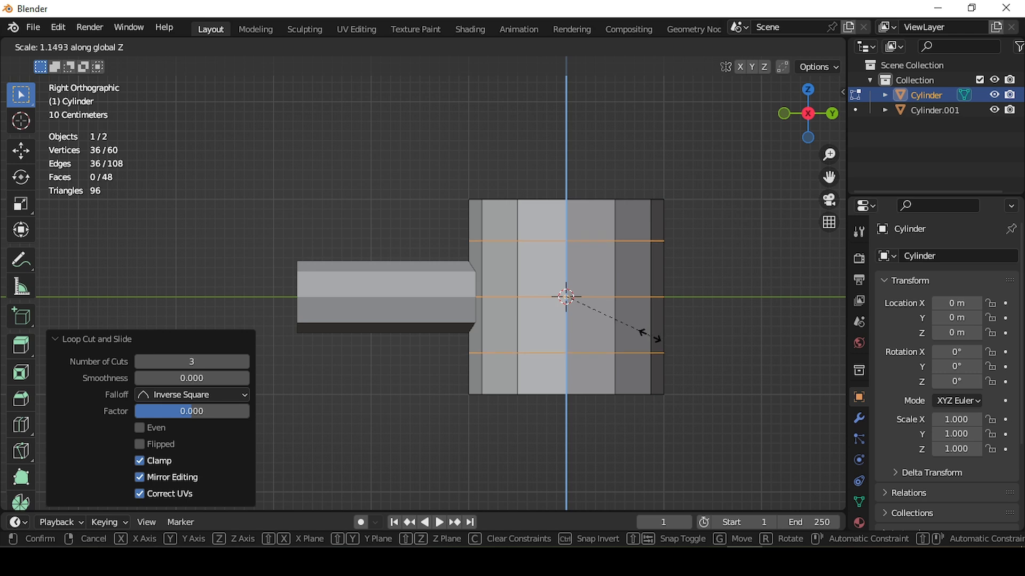
left_click(649, 336)
scroll(576, 342, "up", 1)
key("Tab")
scroll(576, 344, "down", 1)
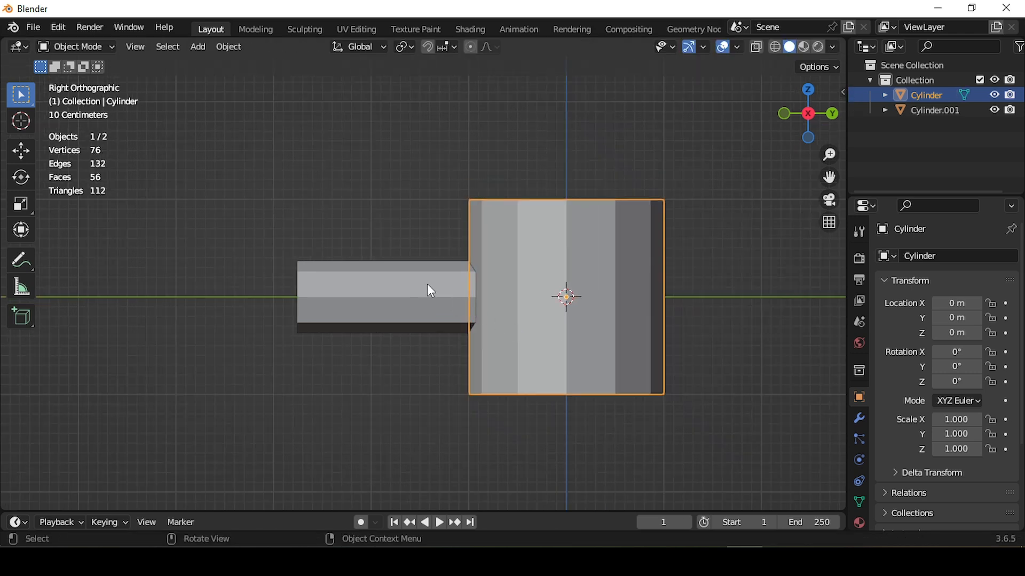
Scale up the small cylinder's mesh slightly in all directions
left_click(431, 291)
key("Tab")
scroll(544, 336, "up", 1)
key("s")
left_click(568, 352)
key("Tab")
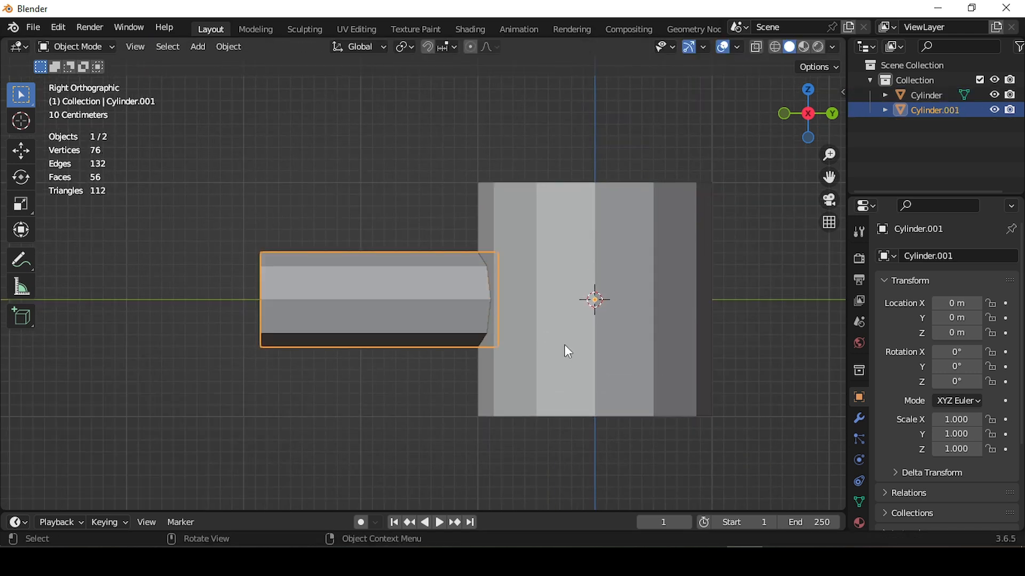
Push the small cylinder's mesh about 0.28 m along Y, deeper into the large cylinder
middle_click_drag(475, 247, 380, 342)
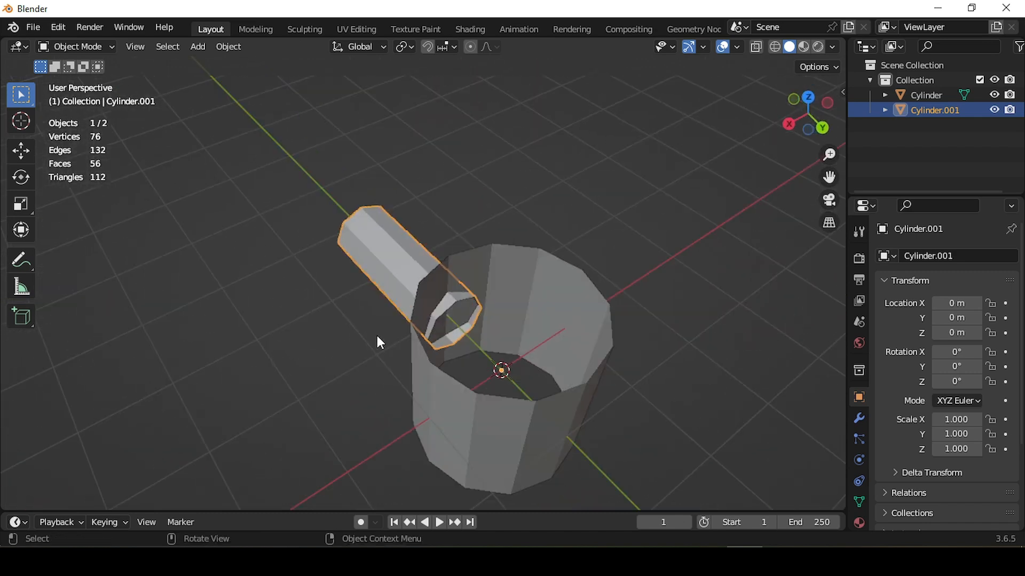
key("Tab")
key("g")
key("y")
left_click(430, 314)
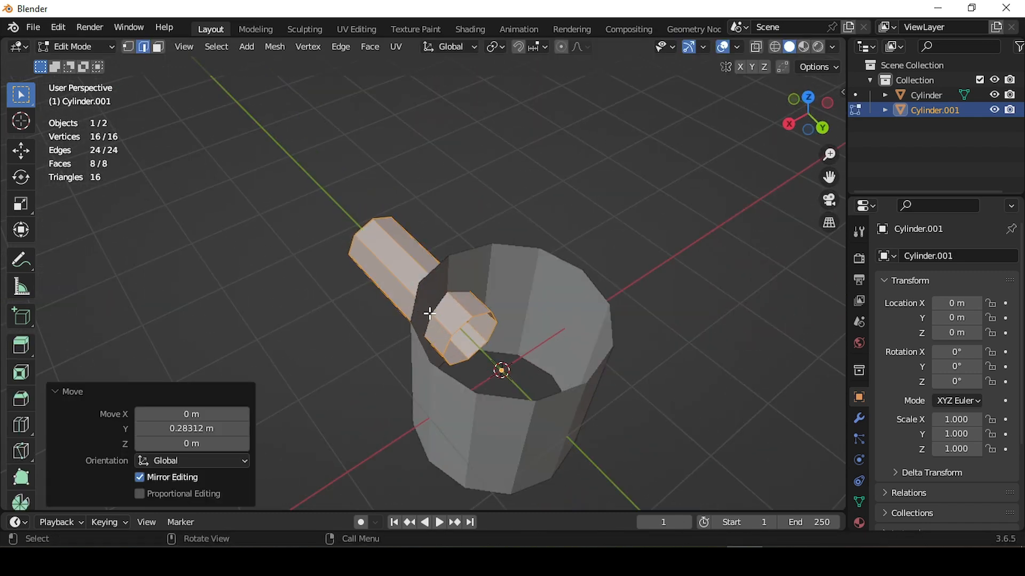
key("KP_3")
key("Tab")
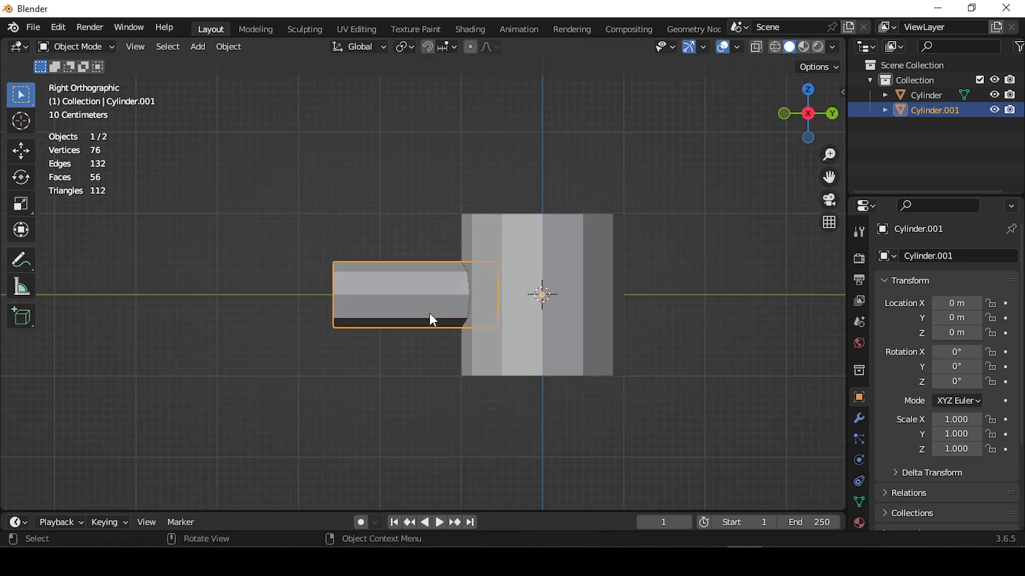
Cut the small cylinder out of the large one with a Boolean Difference modifier and apply it
left_click(545, 285)
left_click(860, 419)
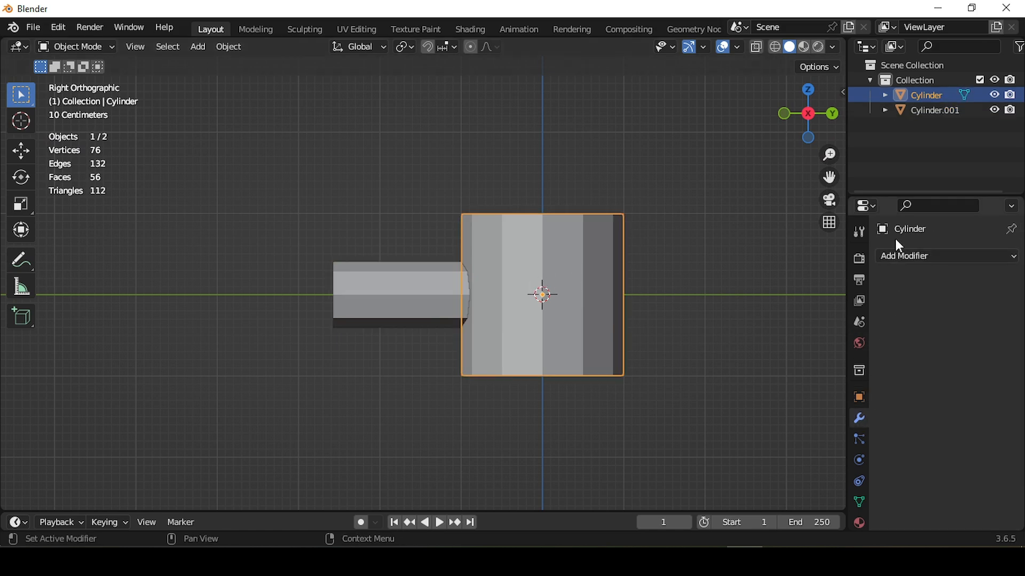
left_click(899, 256)
left_click(710, 332)
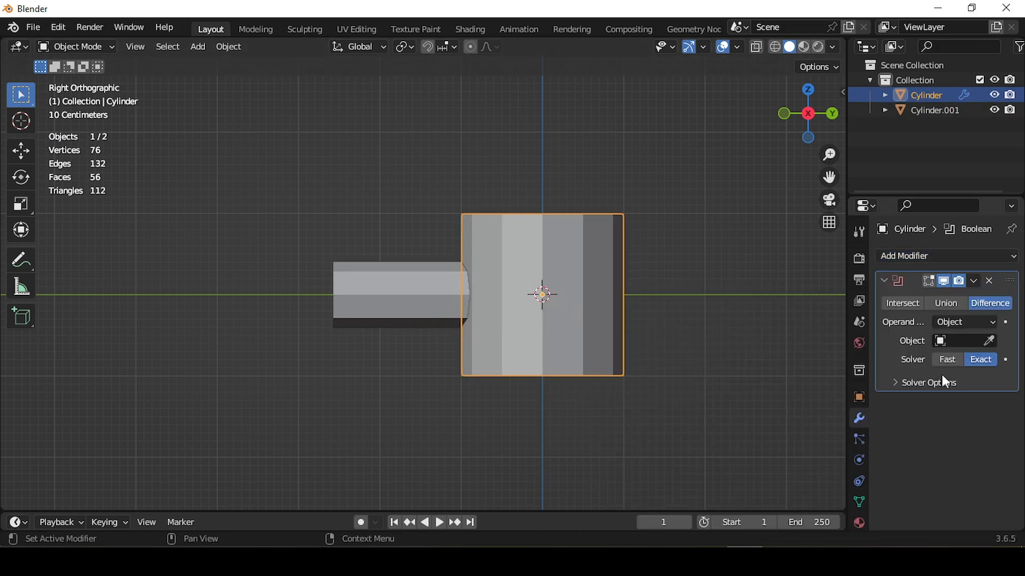
left_click(989, 340)
left_click(392, 275)
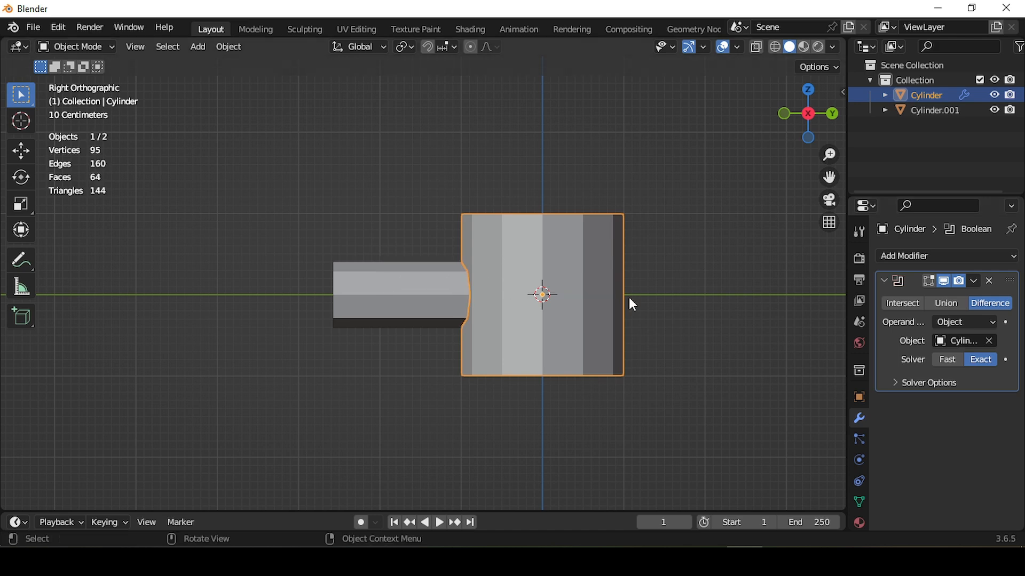
left_click(974, 281)
left_click(914, 298)
Delete the small cylinder that served as the cutter
middle_click_drag(693, 310, 478, 320)
left_click(433, 307)
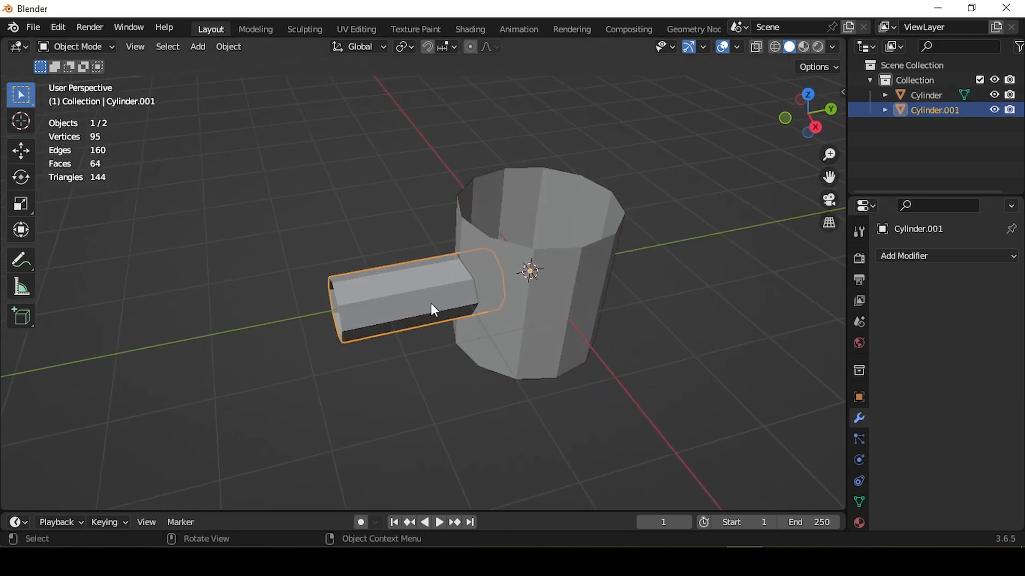
key("Delete")
Delete the inner vertex loop of the Boolean cut in the large cylinder, leaving an open hole in the wall
left_click(523, 250)
middle_click_drag(523, 251, 511, 217)
key("Tab")
left_click(490, 295, "alt")
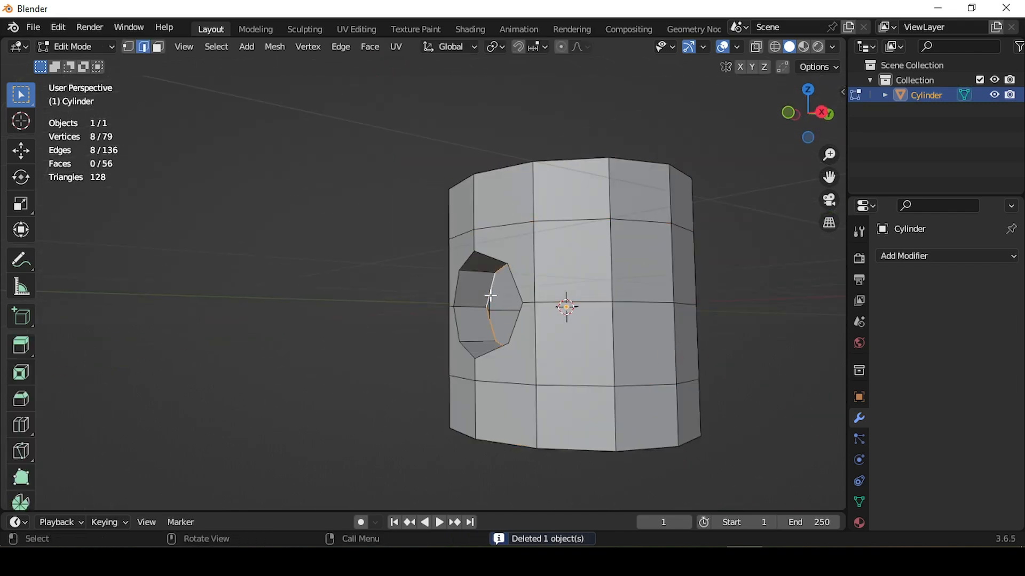
key("x")
left_click(490, 296)
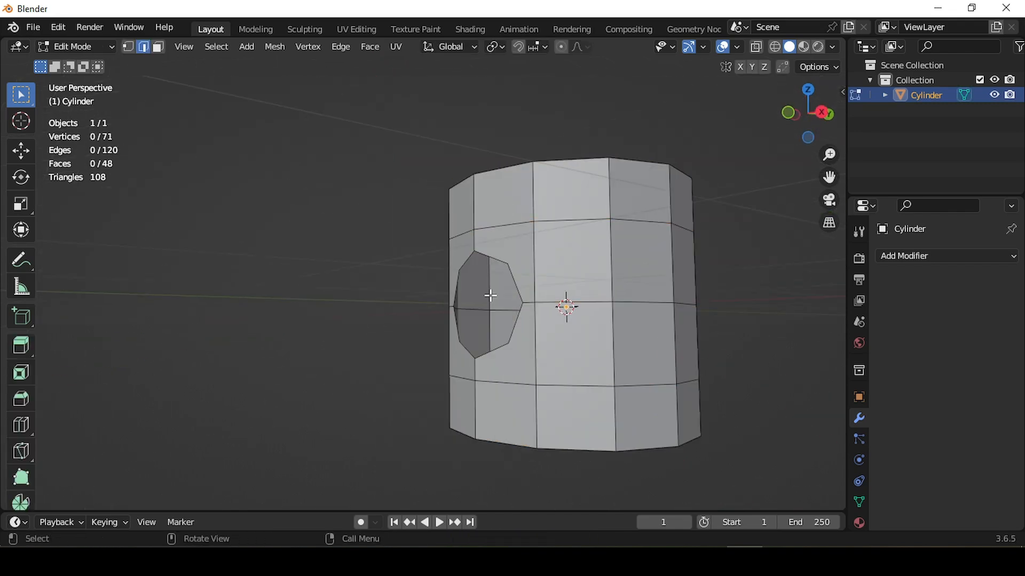
Merge all of the cylinder's vertices by distance at 0.0001 m
key("a")
middle_click_drag(490, 295, 480, 317)
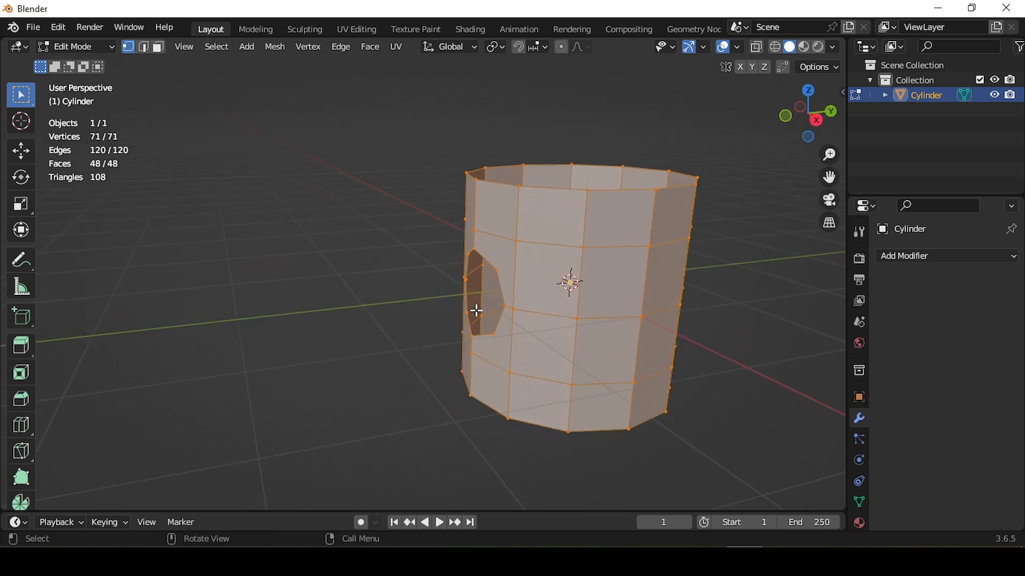
key("m")
left_click(479, 311)
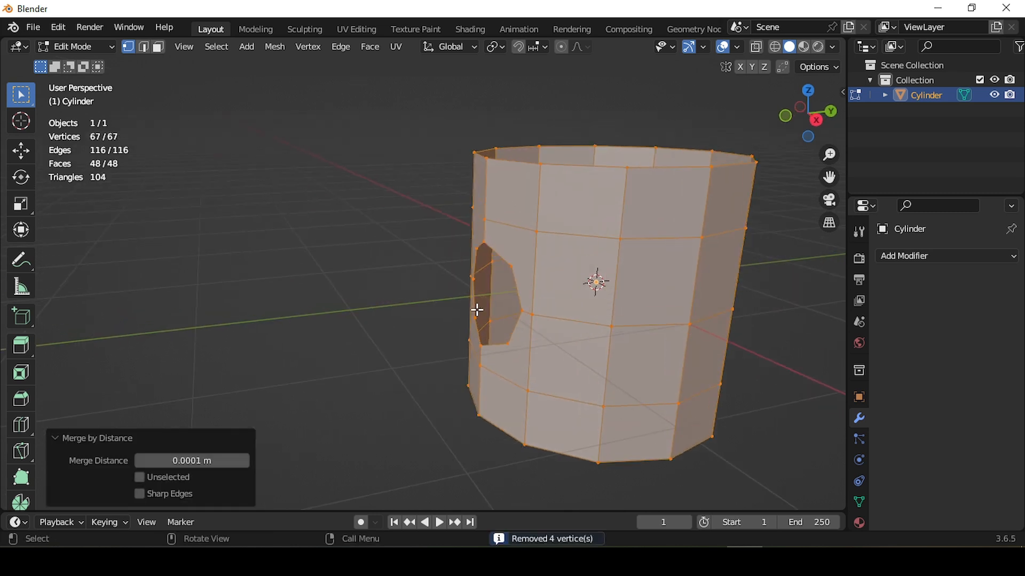
middle_click_drag(476, 309, 531, 247)
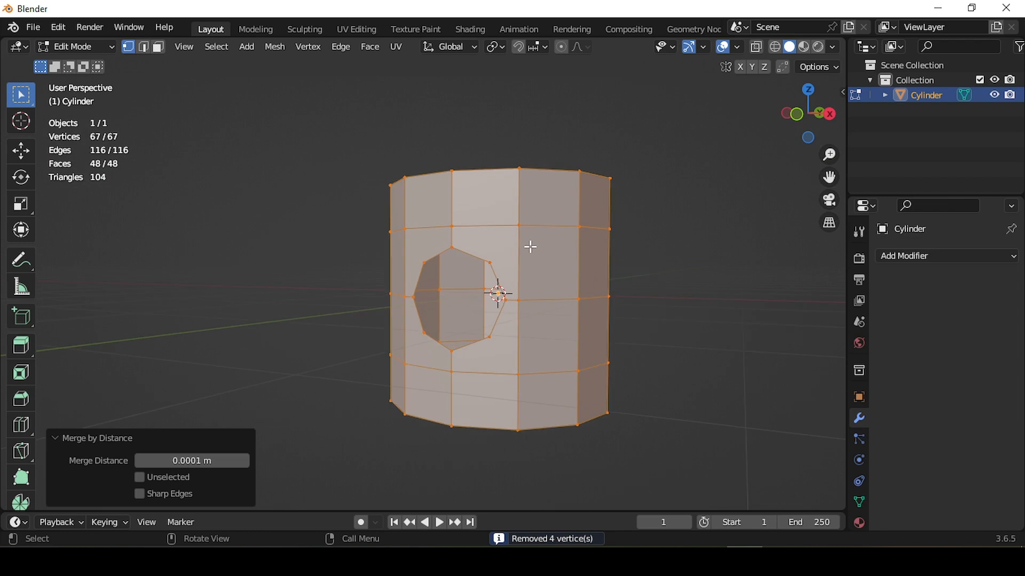
Connect the hole's four diagonal vertices to the nearest corner vertices of the surrounding loop cuts
left_click(488, 261)
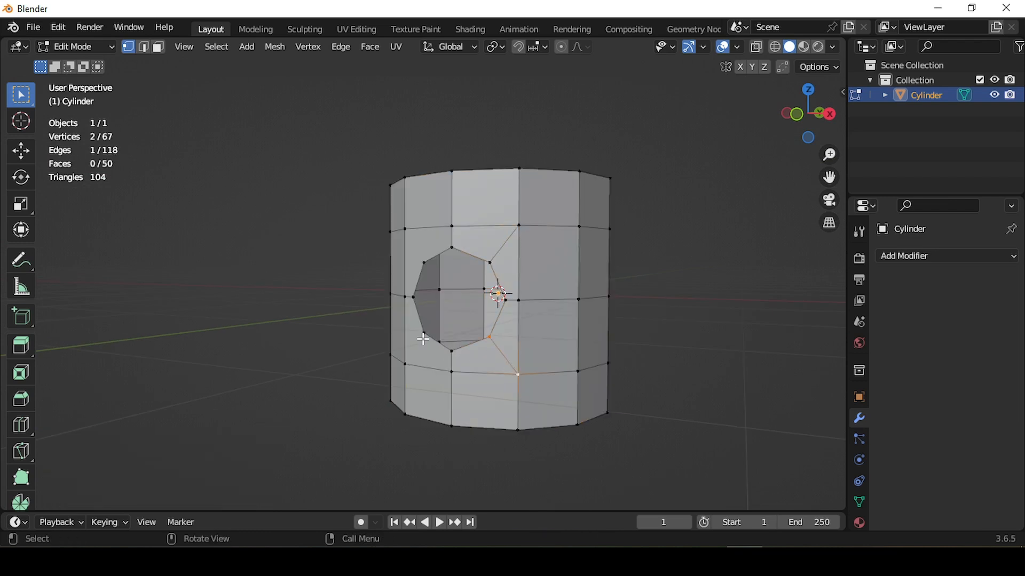
middle_click_drag(420, 343, 357, 362)
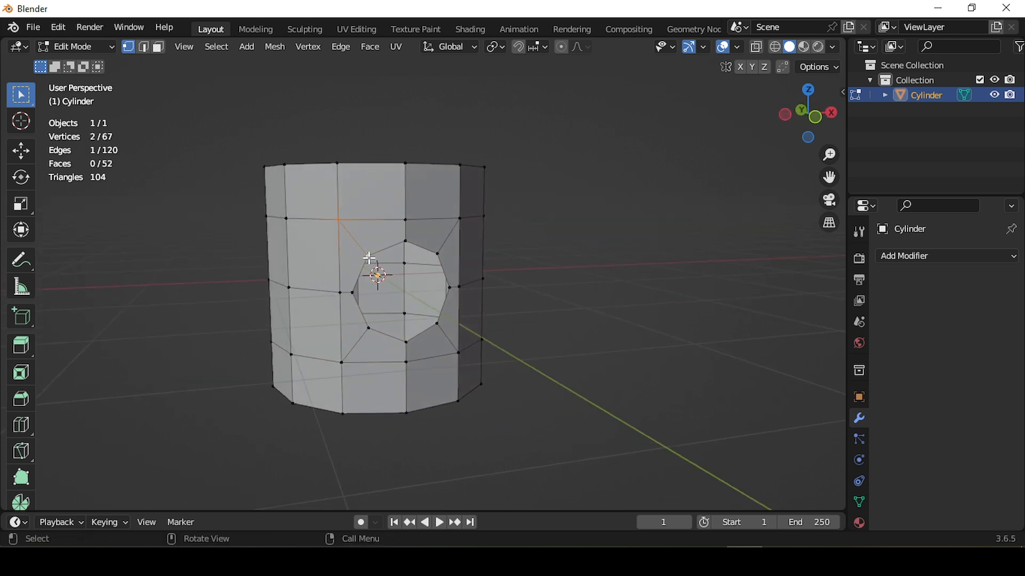
Extrude the hole's edge loop about 1.52 m outward along negative Y to form a side pipe
key("2")
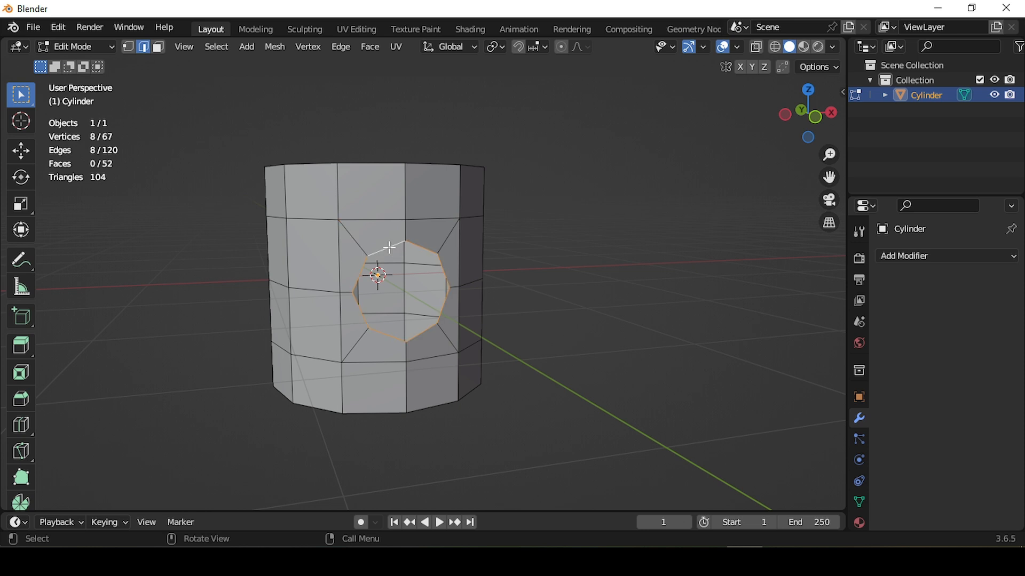
key("KP_3")
key("e")
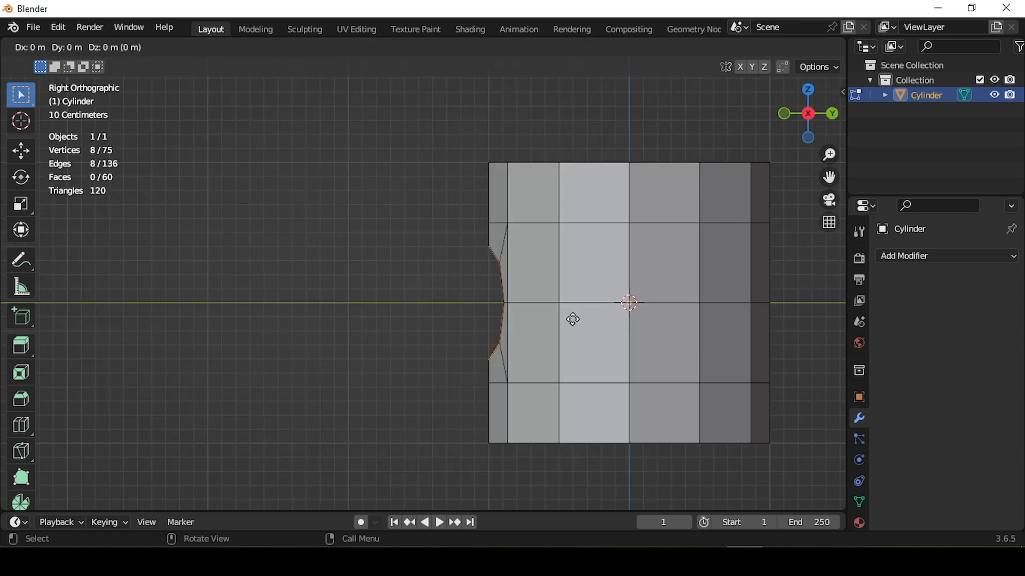
left_click(357, 294)
Flatten the pipe's open end by scaling its edge loop to 0 along Y, then return to Object Mode
key("s")
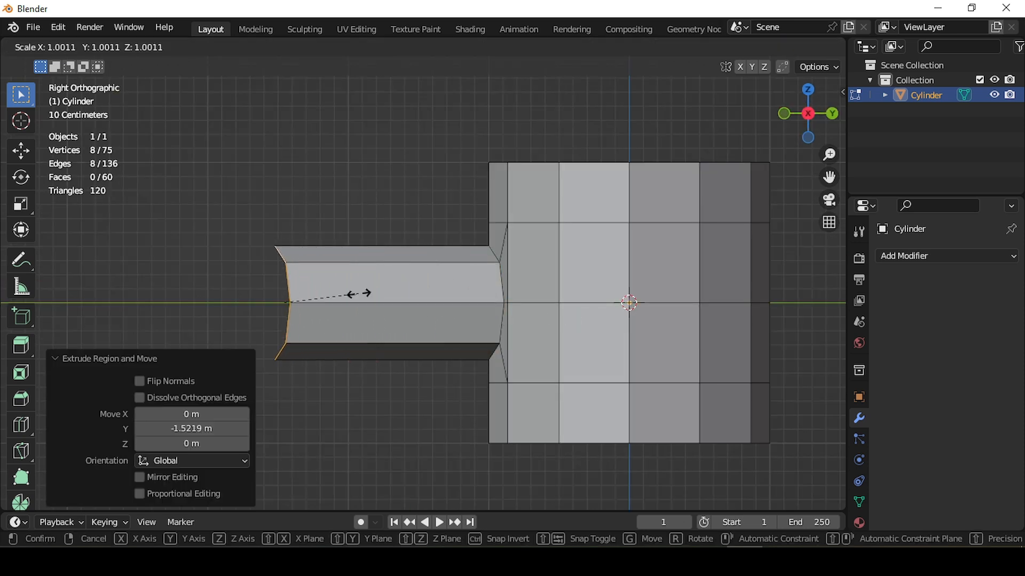
key("y")
key("0")
key("Return")
scroll(429, 284, "down", 2)
middle_click_drag(429, 283, 401, 296)
key("Tab")
key("KP_3")
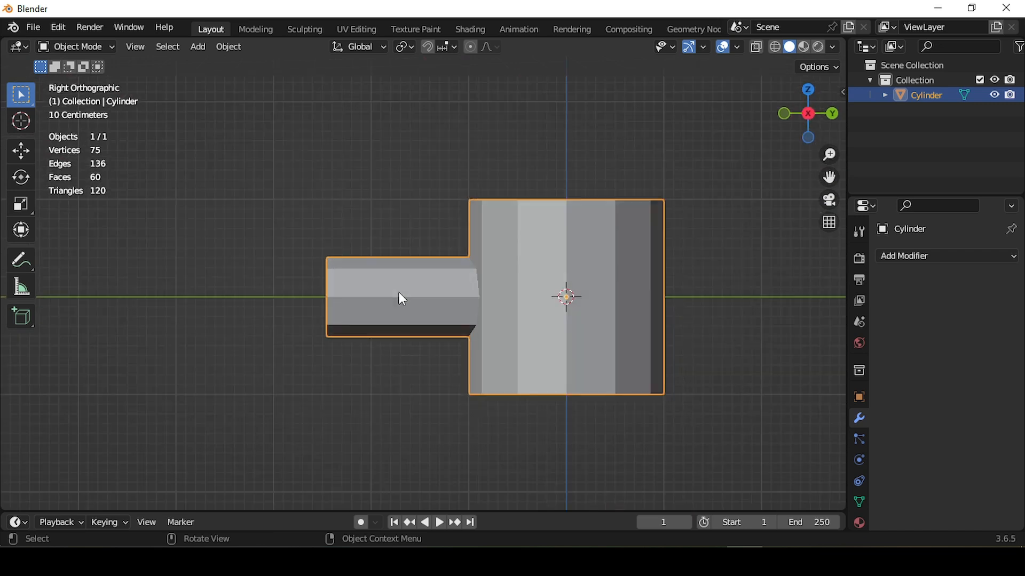
Add a loop cut around the side pipe and slide it close to the cylinder wall, to a factor of about 0.98
key("Tab")
scroll(483, 280, "up", 3)
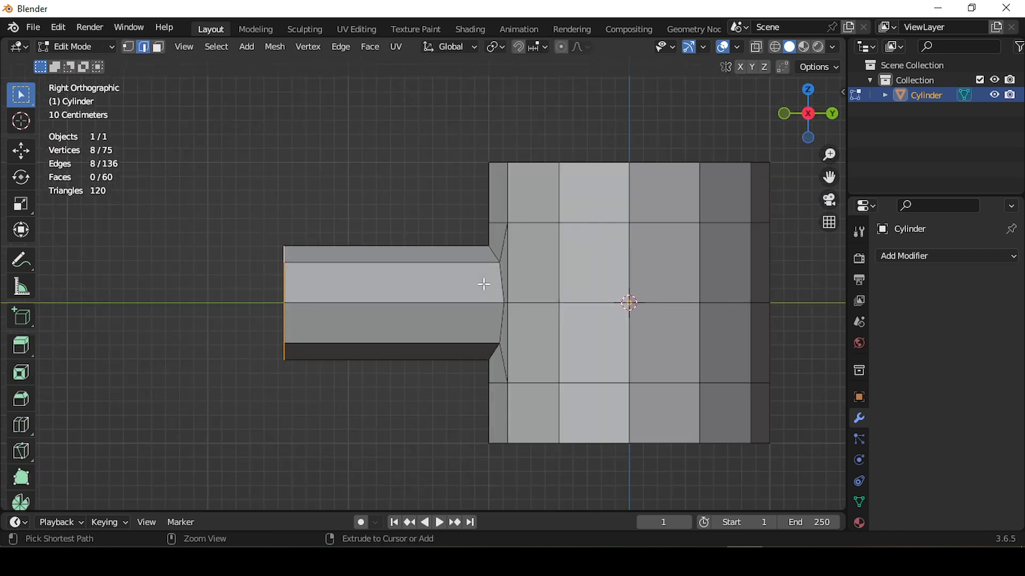
key("ctrl+r")
left_click(483, 285)
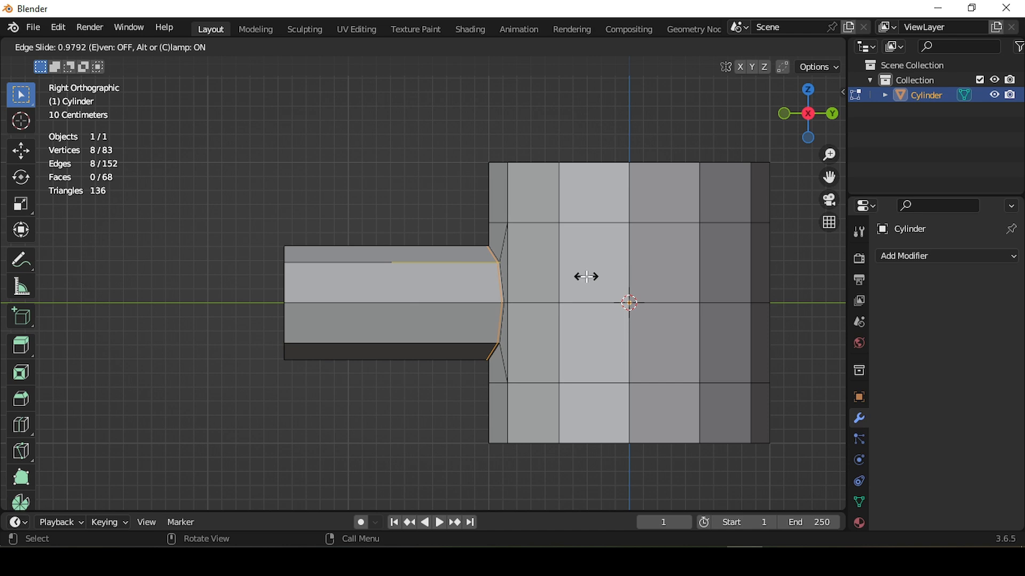
left_click(586, 277)
middle_click_drag(586, 277, 526, 259)
scroll(556, 245, "up", 3)
key("Tab")
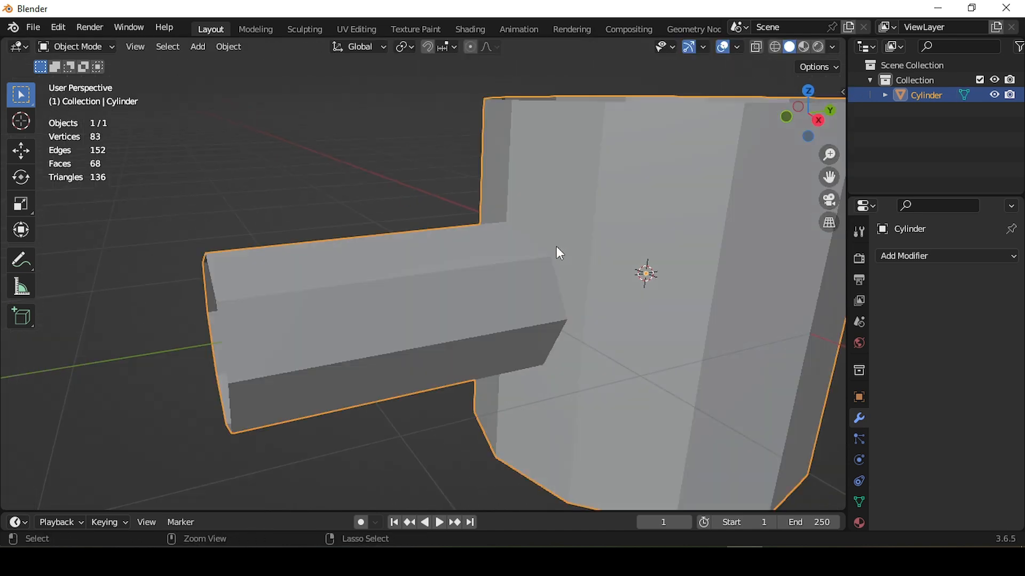
Add a level 2 Subdivision Surface modifier to the cylinder and apply smooth shading with a 30° auto smooth angle
key("ctrl+2")
scroll(556, 246, "down", 4)
middle_click_drag(557, 245, 526, 263)
right_click(526, 263)
left_click(526, 263)
key("KP_7")
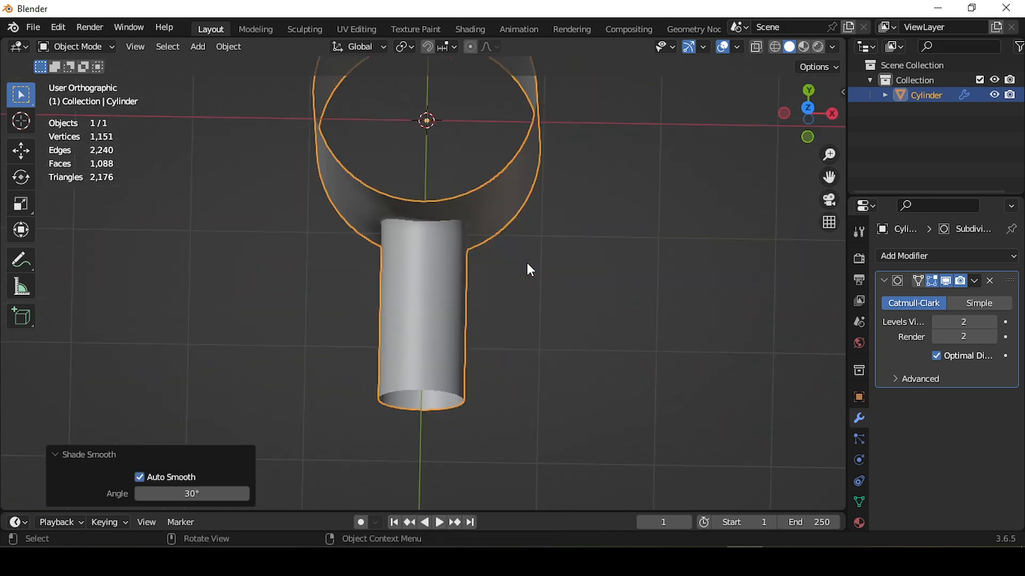
Show the subdivision on the edit cage and move the pipe's new edge loop about 0.056 m along negative Y
key("KP_3")
scroll(528, 266, "up", 4)
key("Tab")
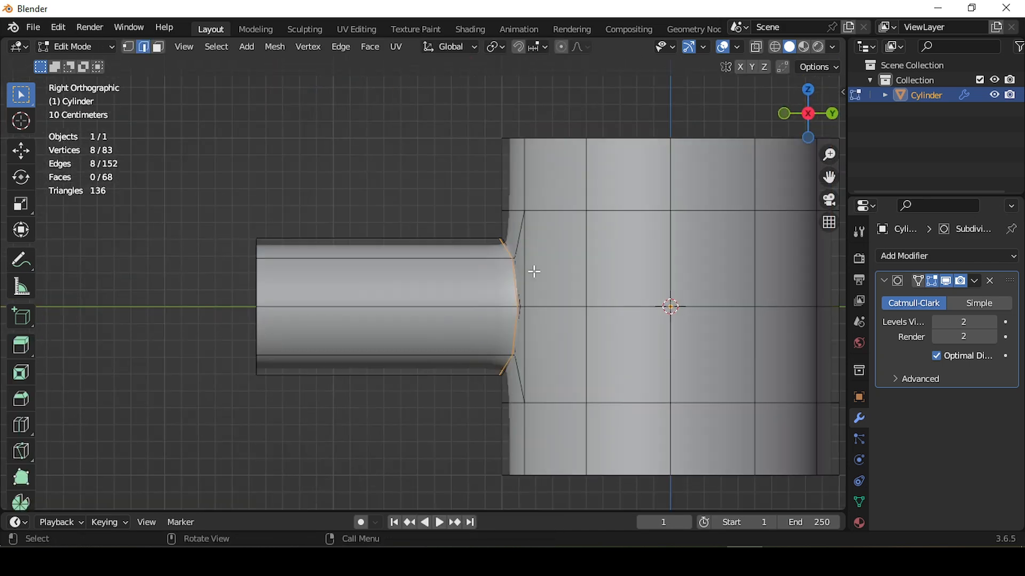
scroll(533, 271, "up", 1)
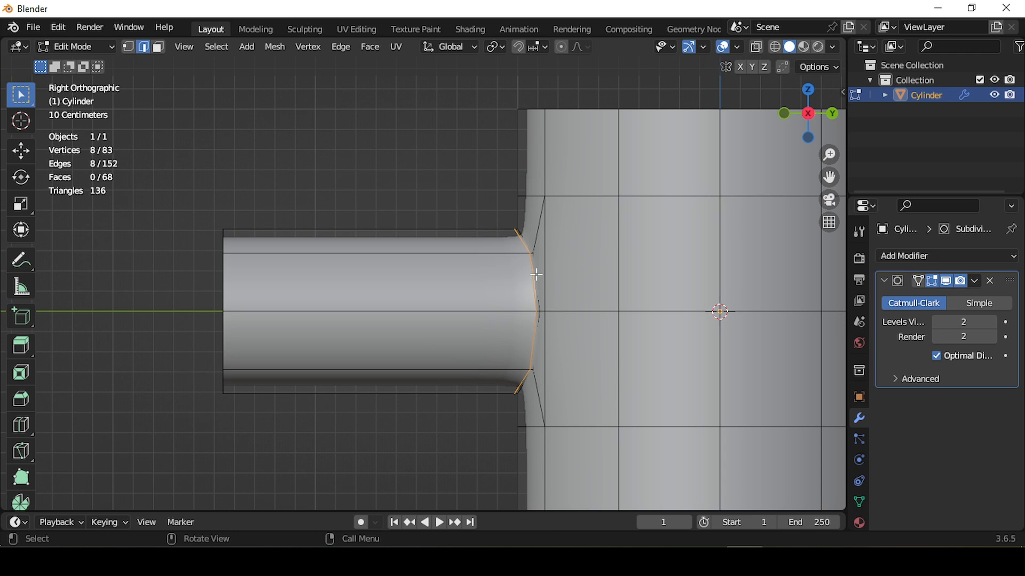
left_click(919, 281)
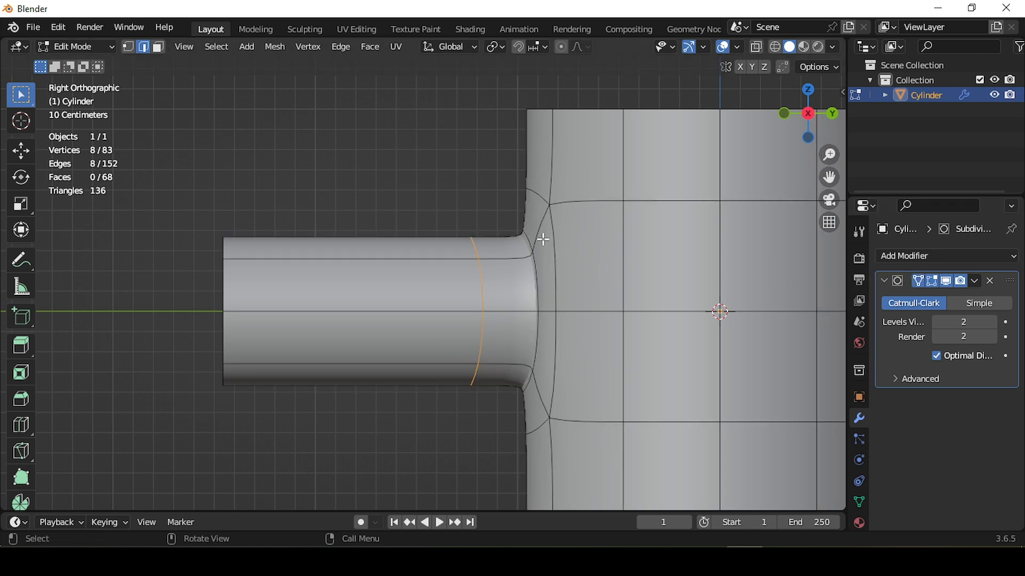
key("g")
key("y")
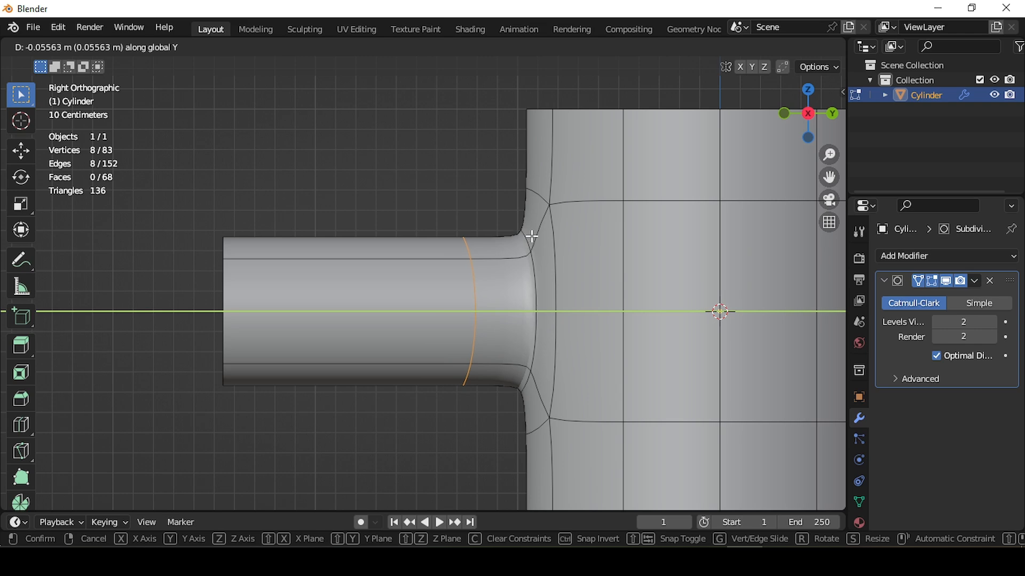
left_click(532, 236)
Add a centred loop cut to the ring of faces on the cylinder wall around the pipe's base
key("ctrl+r")
left_click(534, 233)
right_click(534, 234)
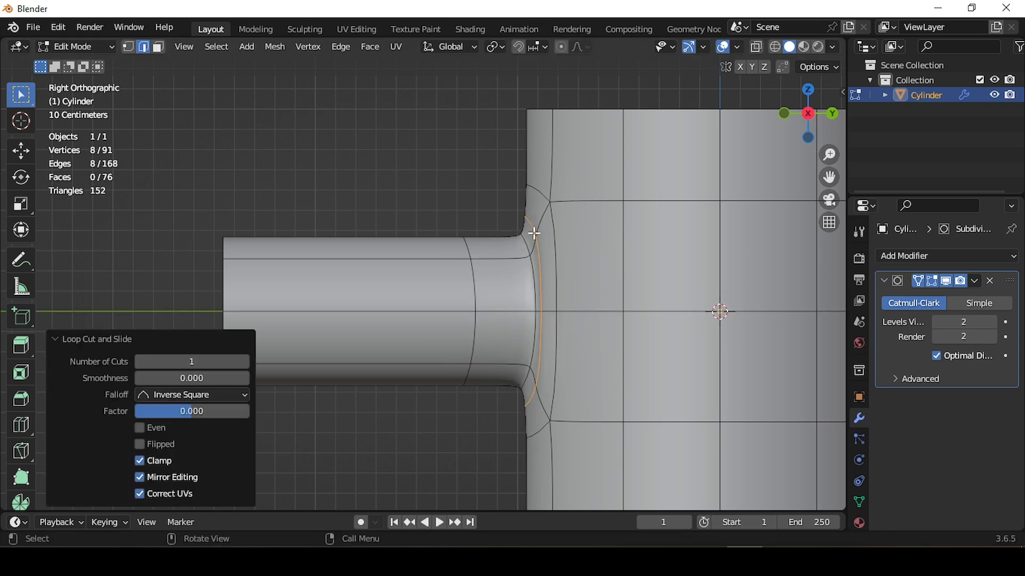
key("Tab")
middle_click_drag(423, 267, 501, 312)
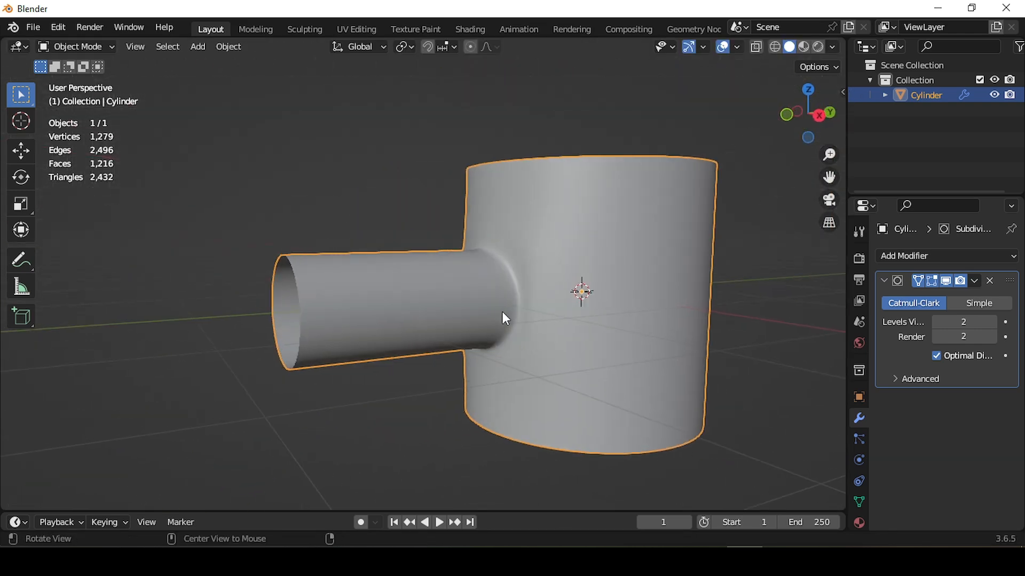
Dissolve the selected edge loop on the cylinder wall around the pipe's base
scroll(504, 311, "up", 3)
key("Tab")
right_click(535, 299)
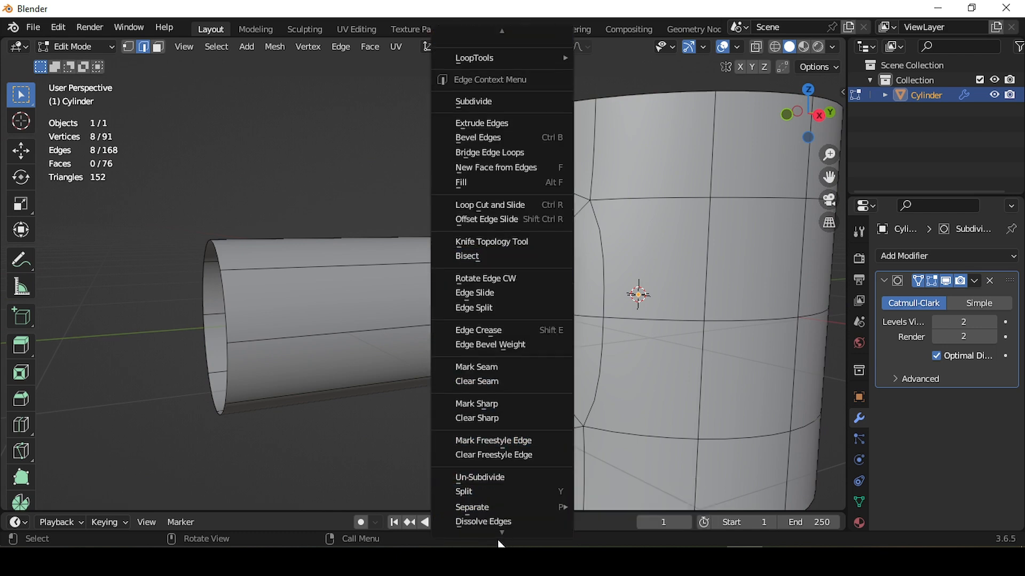
left_click(493, 492)
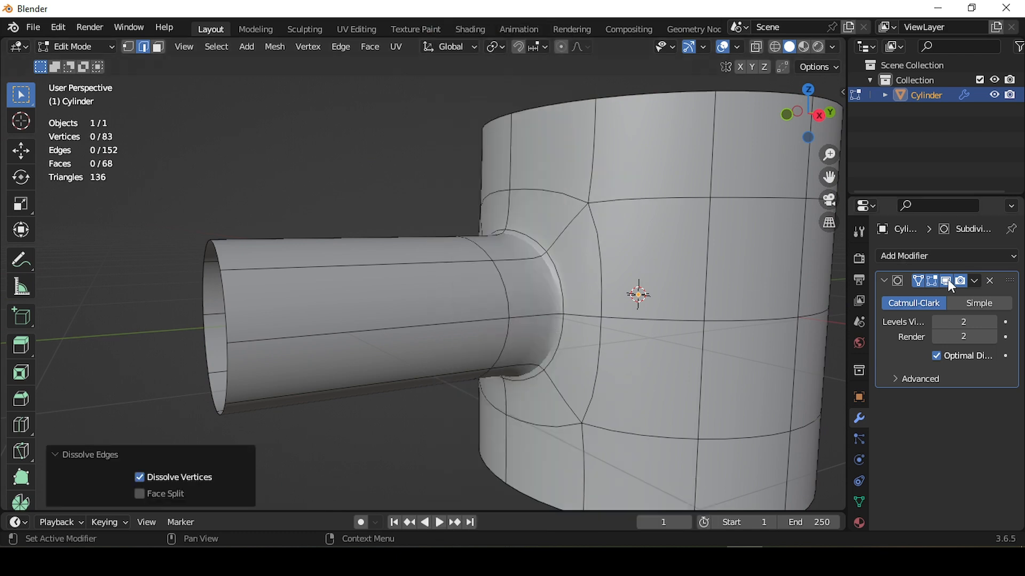
Hide the subdivision in the viewport and bevel the edge loop where pipe meets cylinder by about 0.018 m with one segment
left_click(946, 281)
middle_click_drag(594, 286, 556, 273)
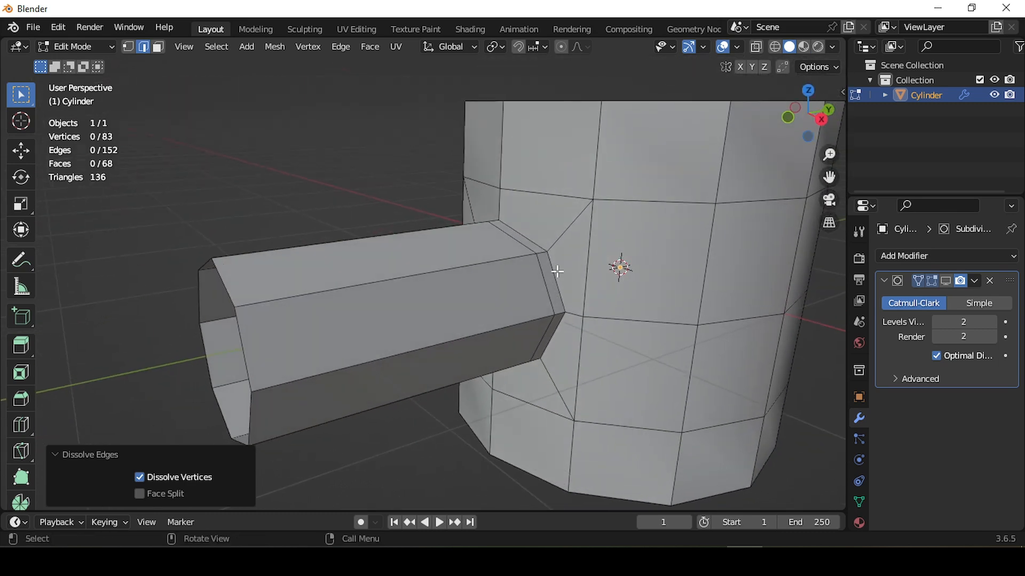
left_click(561, 267, "alt")
scroll(648, 298, "up", 1)
key("ctrl+b")
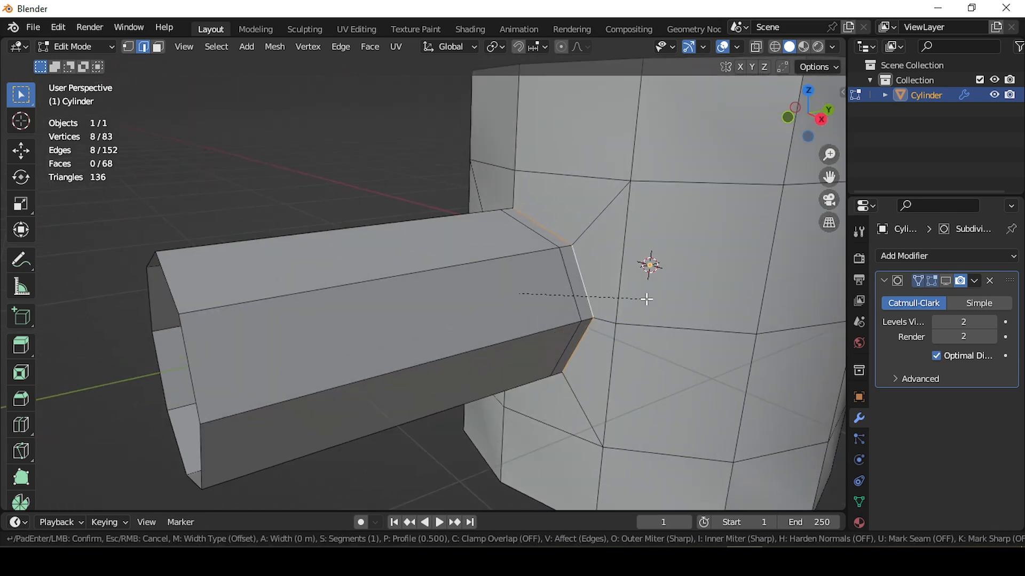
scroll(653, 302, "up", 3)
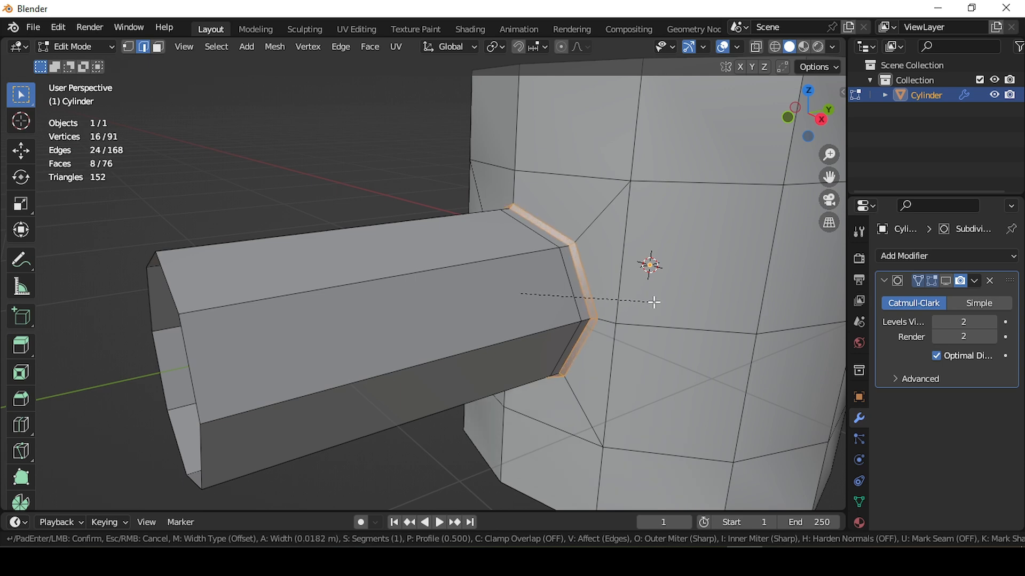
left_click(653, 302)
key("Tab")
scroll(654, 302, "down", 2)
Show the subdivision in the viewport again and turn on the wireframe overlay
left_click(945, 281)
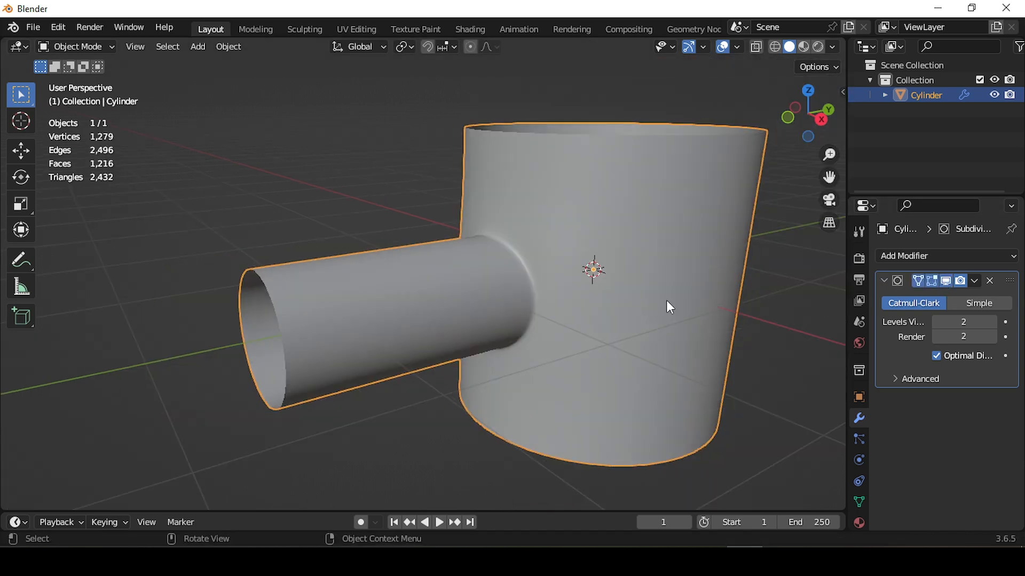
key("Tab")
key("Tab")
middle_click_drag(491, 283, 364, 248)
middle_click_drag(478, 241, 477, 288)
left_click(737, 48)
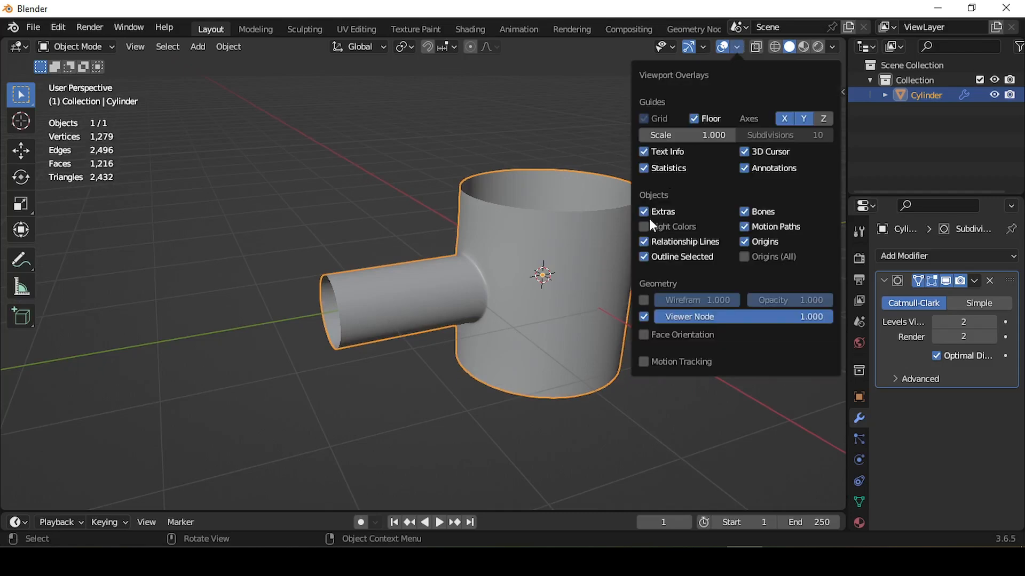
left_click(644, 301)
middle_click_drag(412, 264, 462, 277)
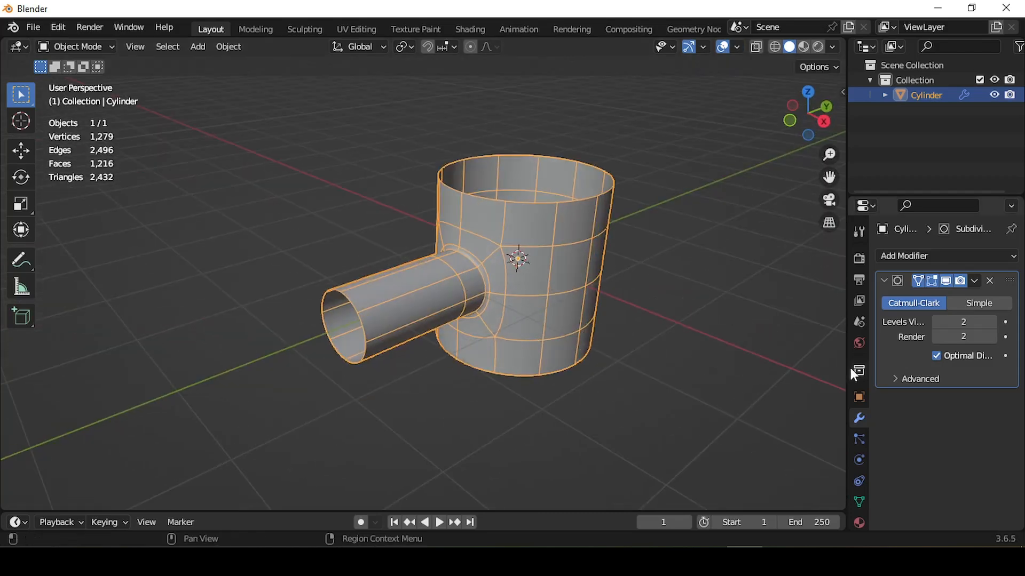
Add a Solidify modifier to the cylinder and place it above the Subdivision Surface modifier
left_click(890, 254)
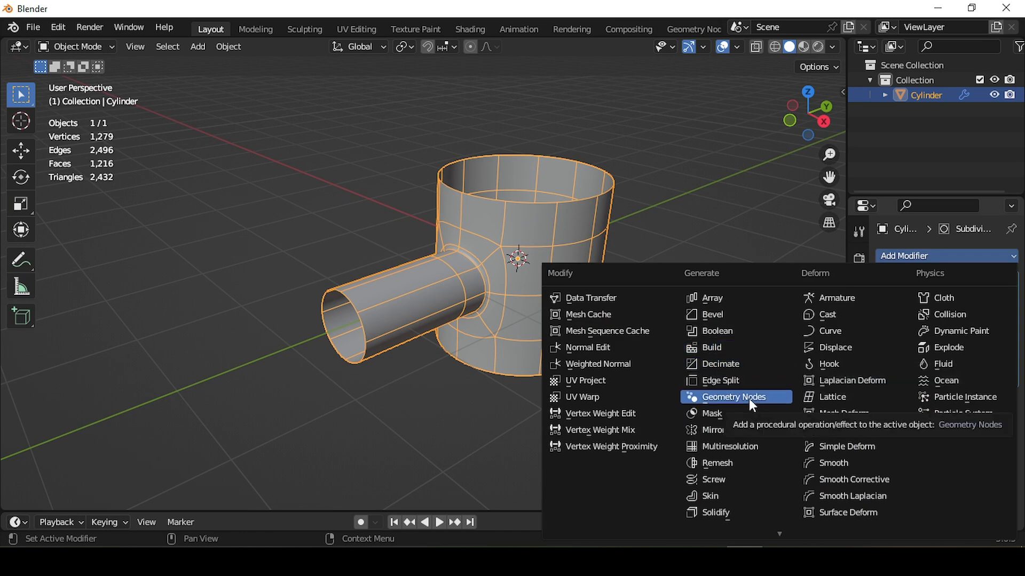
left_click(733, 512)
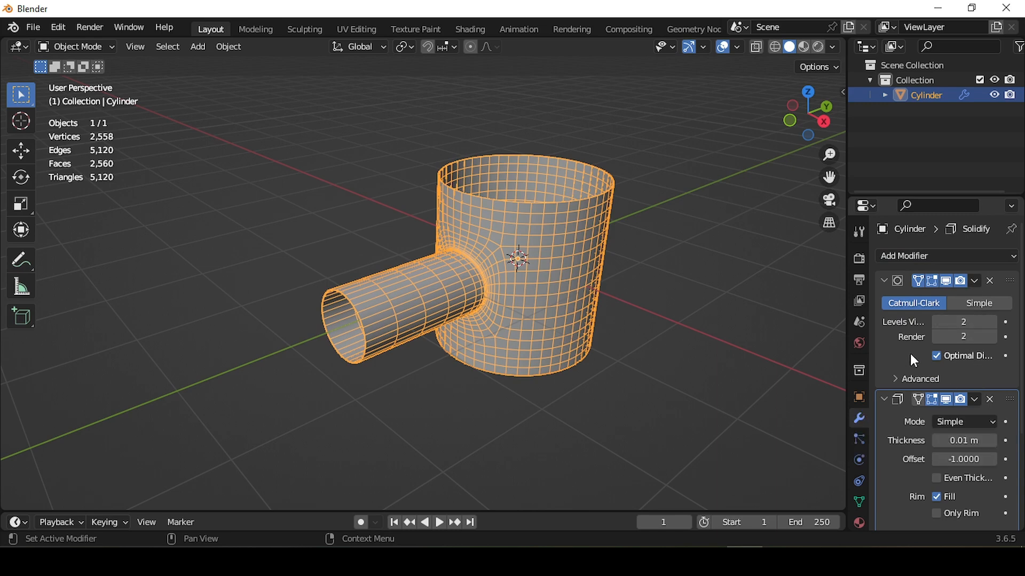
left_click_drag(1007, 406, 1006, 272)
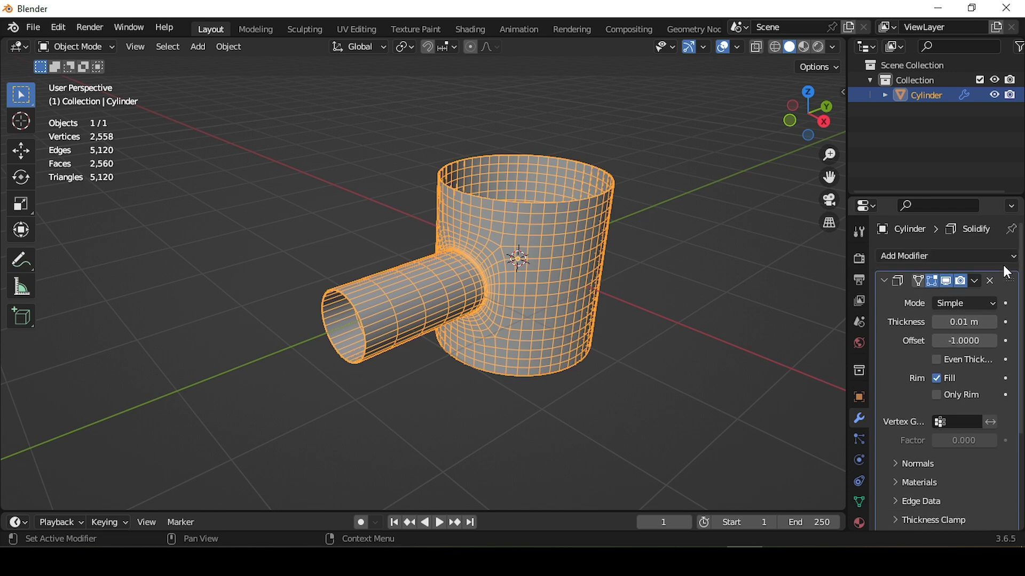
middle_click_drag(780, 316, 570, 271)
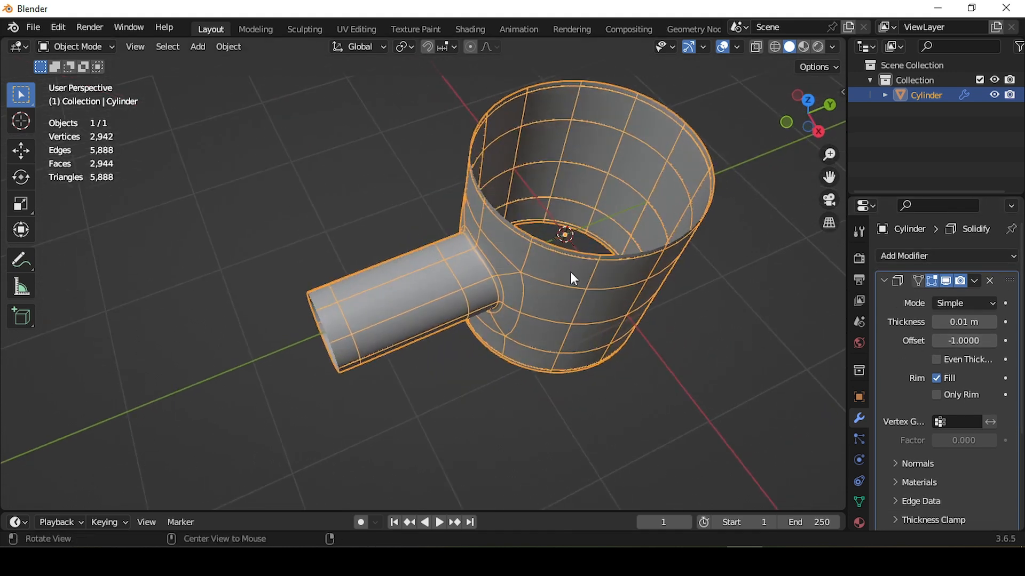
Set the Solidify thickness to 0.1 m and both its inner and outer edge crease to 1.000
left_click_drag(964, 322, 985, 322)
middle_click_drag(579, 224, 614, 204)
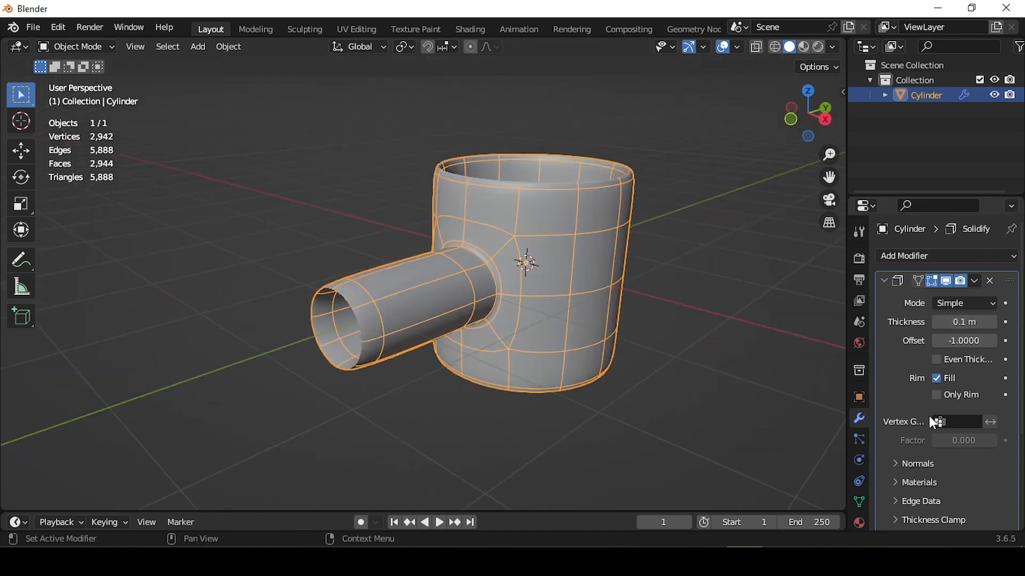
scroll(914, 475, "down", 3)
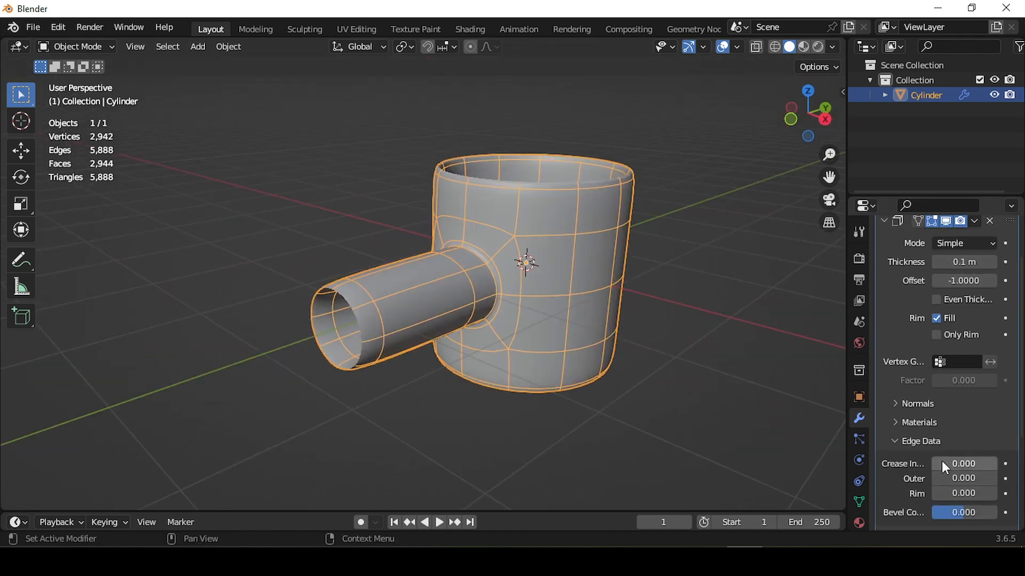
left_click_drag(941, 462, 998, 462)
middle_click_drag(611, 222, 621, 291)
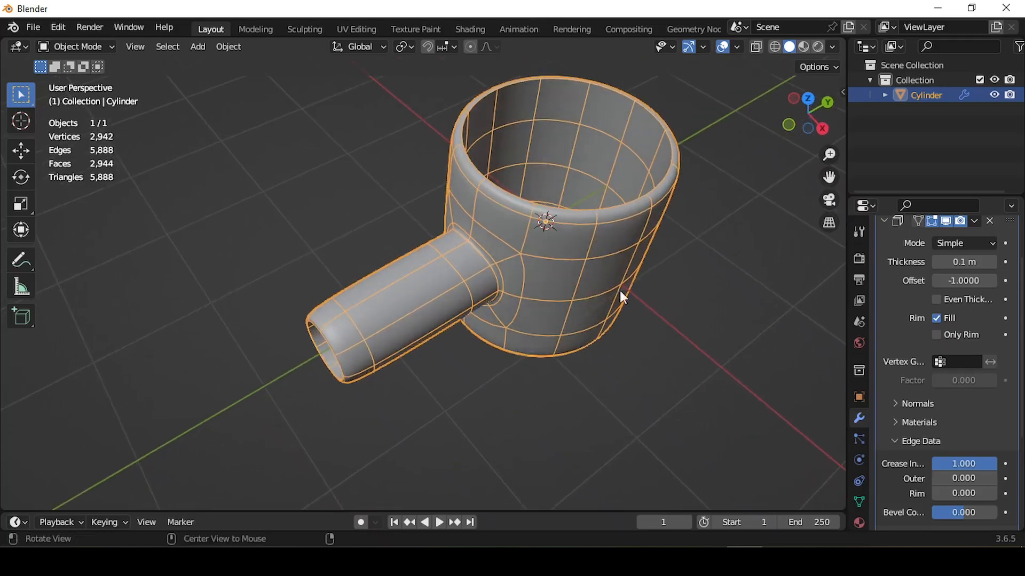
left_click_drag(956, 478, 998, 478)
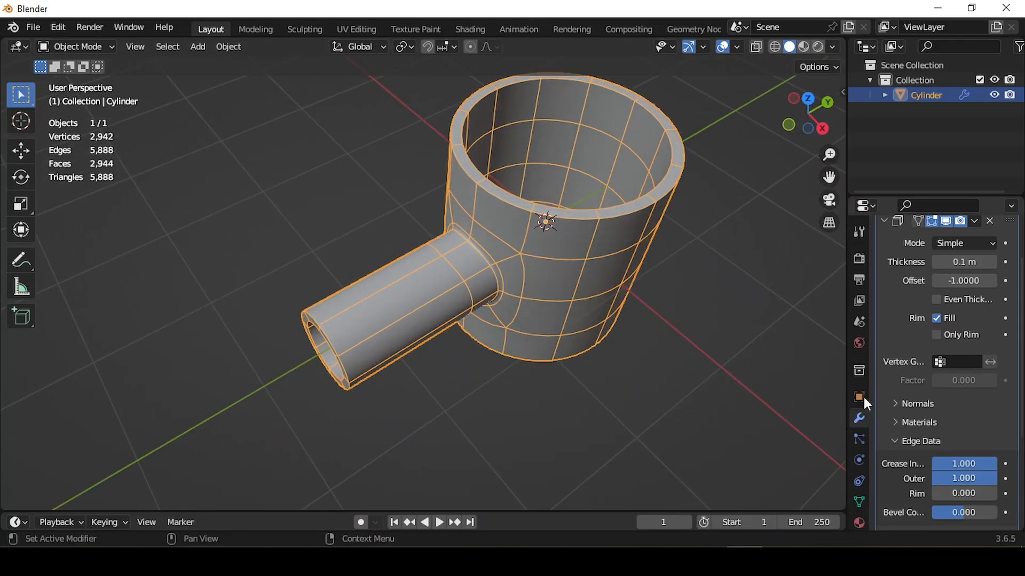
Turn off the wireframe overlay in Object Mode to inspect the thickened pipe's smooth surface
key("Tab")
middle_click_drag(677, 306, 722, 85)
key("Tab")
scroll(521, 214, "up", 2)
left_click(737, 49)
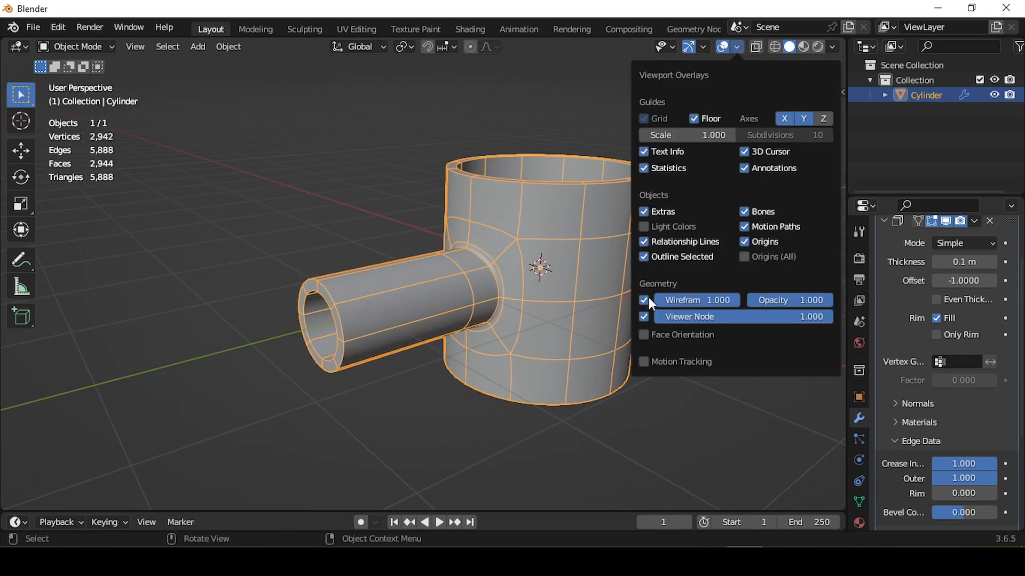
left_click(648, 297)
mouse_move(507, 286)
middle_mouse_down()
mouse_move(395, 190)
mouse_move(268, 239)
mouse_move(562, 279)
mouse_move(577, 156)
mouse_move(517, 243)
mouse_move(483, 256)
mouse_move(497, 250)
middle_mouse_up()
Switch the solid viewport lighting to MatCap and choose the glossy red matcap
left_click(833, 47)
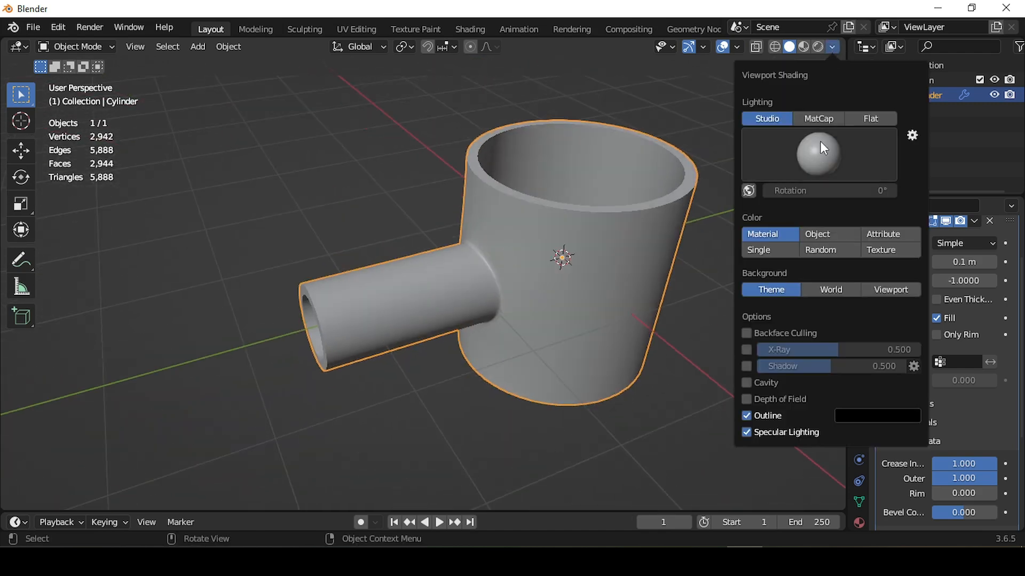
left_click(820, 117)
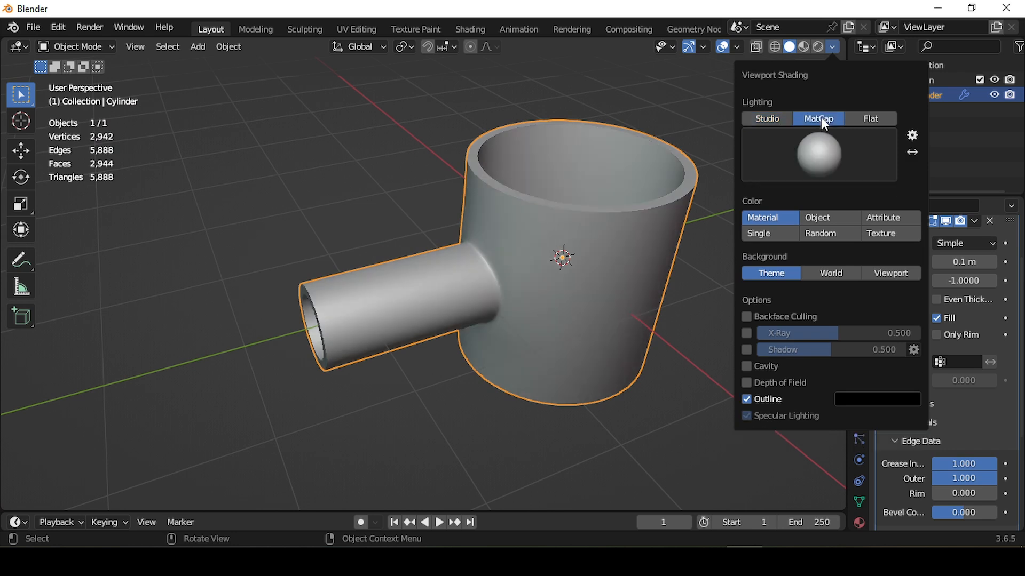
left_click(820, 155)
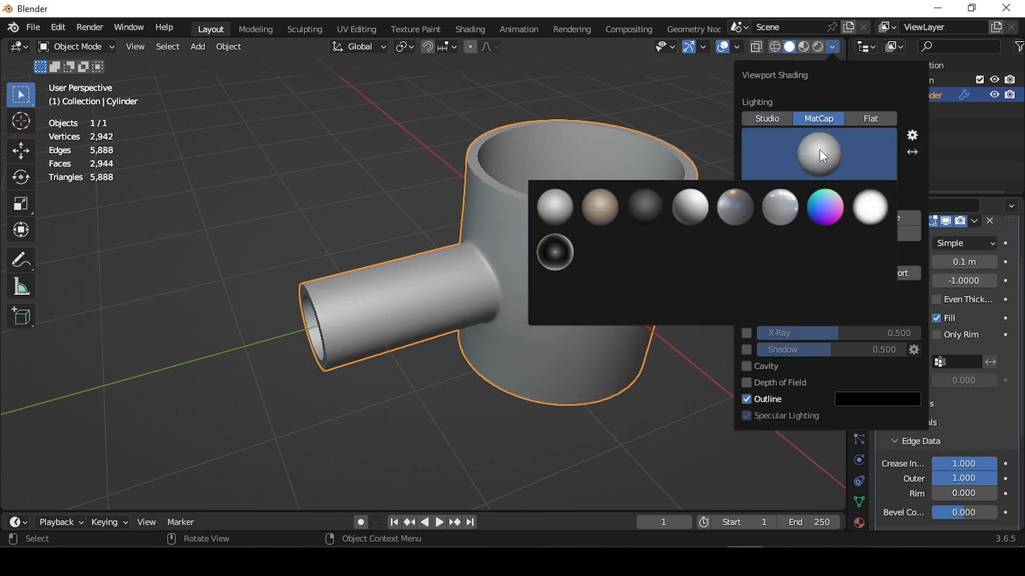
left_click(814, 247)
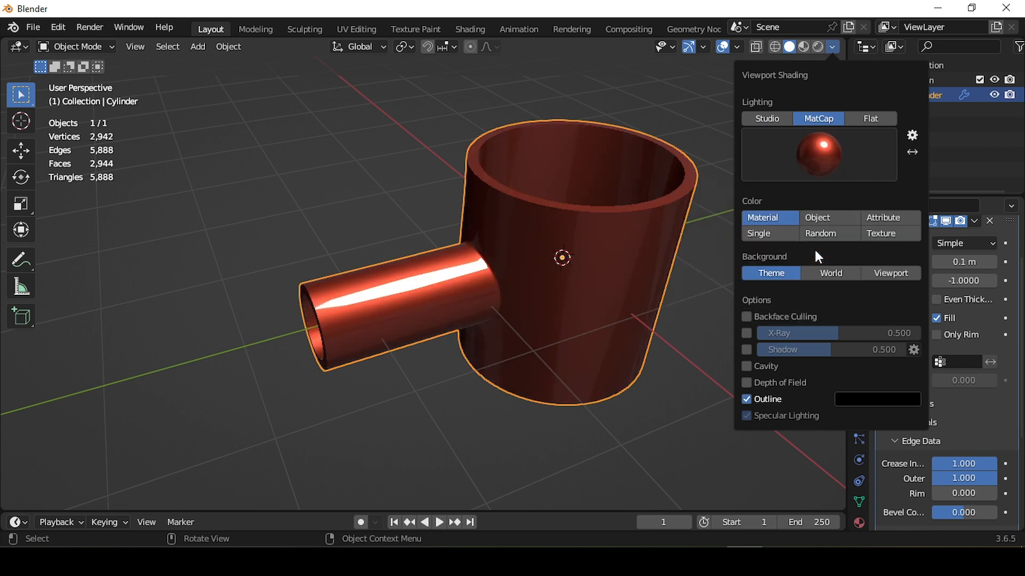
left_click_drag(647, 238, 737, 169, "alt")
Change the matcap to the duller brownish-red one and turn the wireframe overlay on
left_click(833, 47)
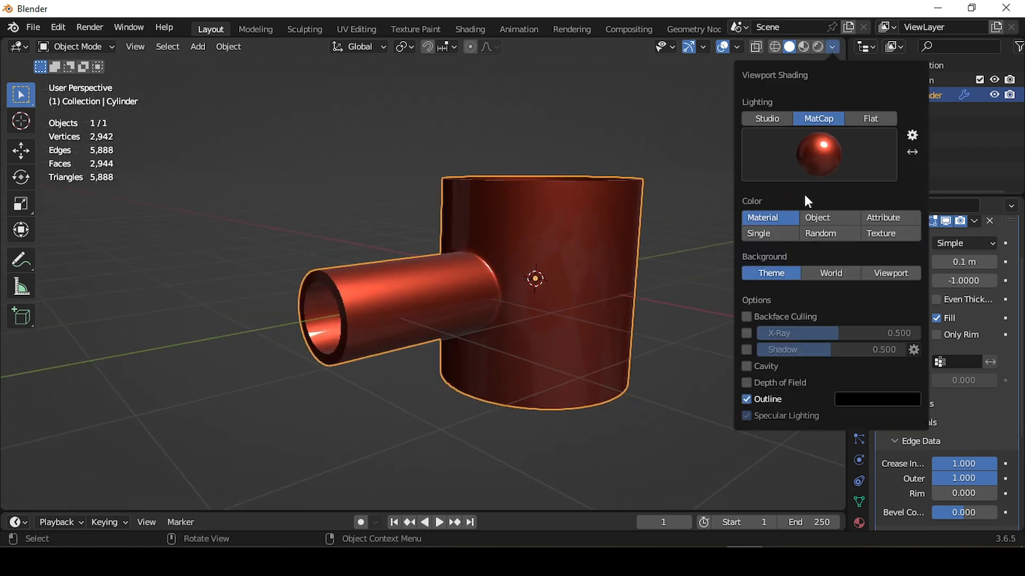
left_click(820, 156)
left_click(610, 252)
middle_click_drag(610, 252, 741, 113)
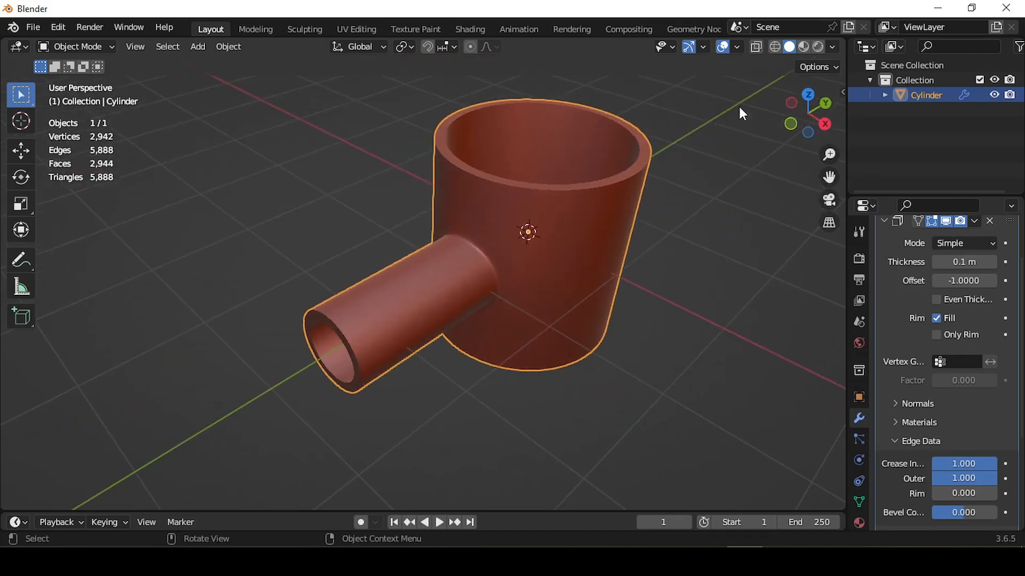
left_click(742, 48)
left_click(649, 298)
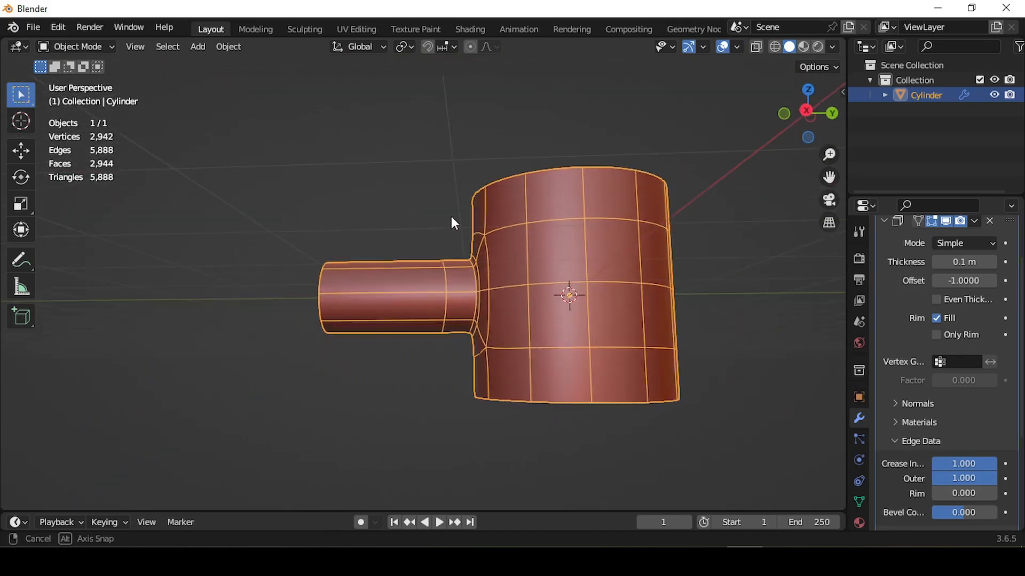